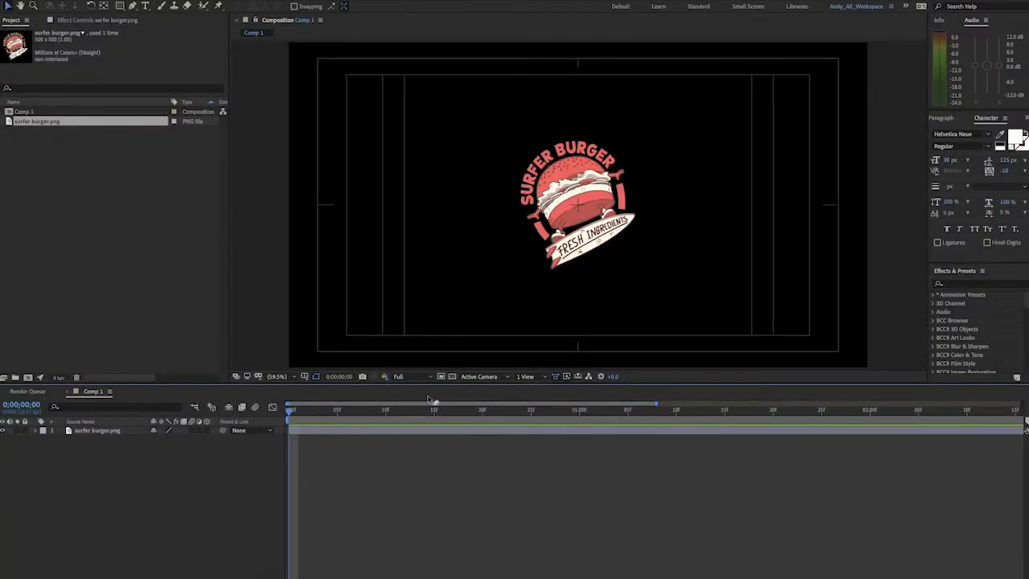
# Keyframe the surfer burger layer's position to move from off-screen at about (-106.6, -133.5) on frame 0 to the centre at frame 10.
pyautogui.click(305, 433)
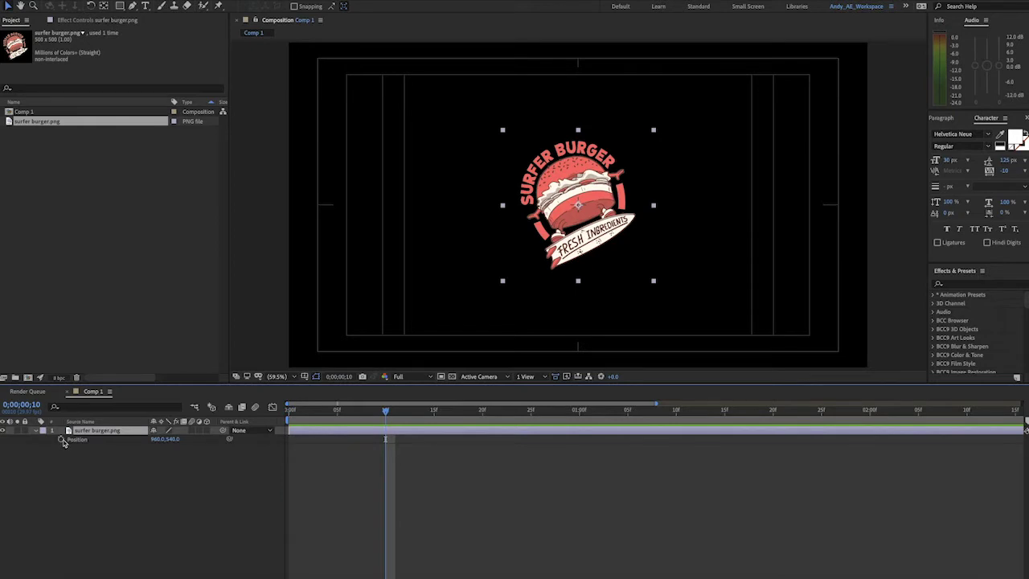
pyautogui.click(61, 440)
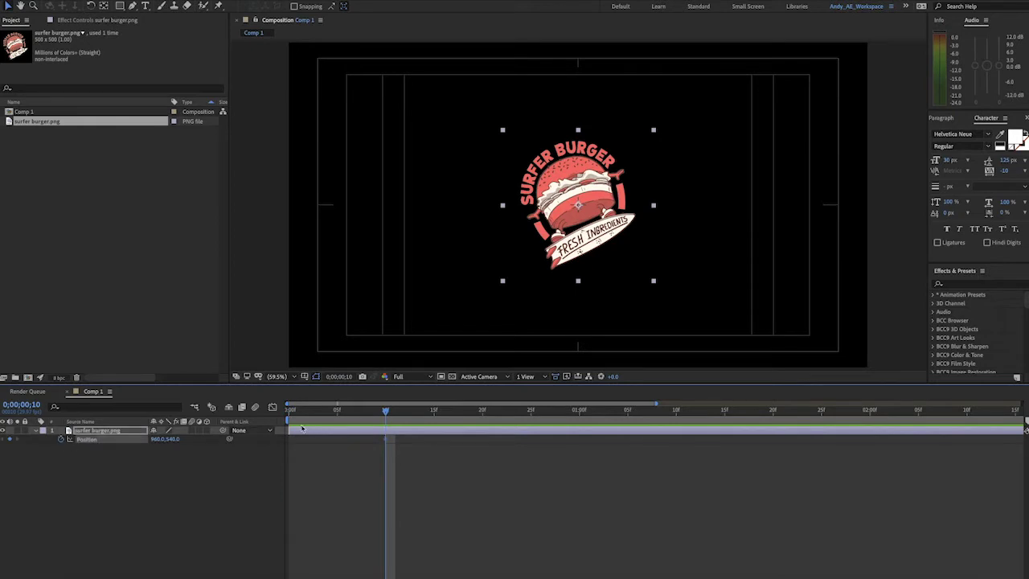
pyautogui.moveTo(308, 412); pyautogui.dragTo(270, 410)
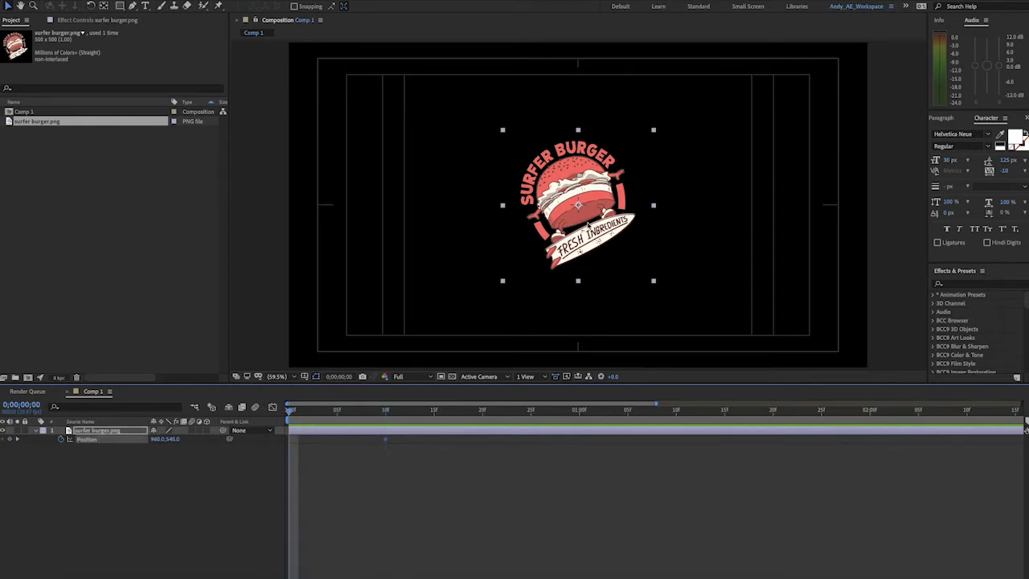
pyautogui.moveTo(576, 223); pyautogui.dragTo(255, 19)
# Preview the logo's slide-in animation and return to the start of the composition.
pyautogui.press('space')
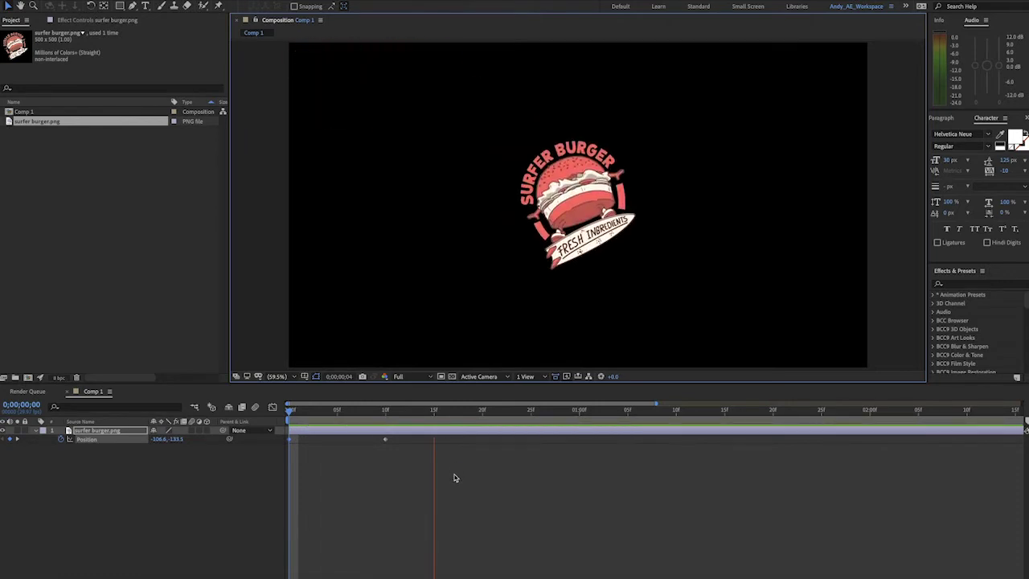
pyautogui.press('space')
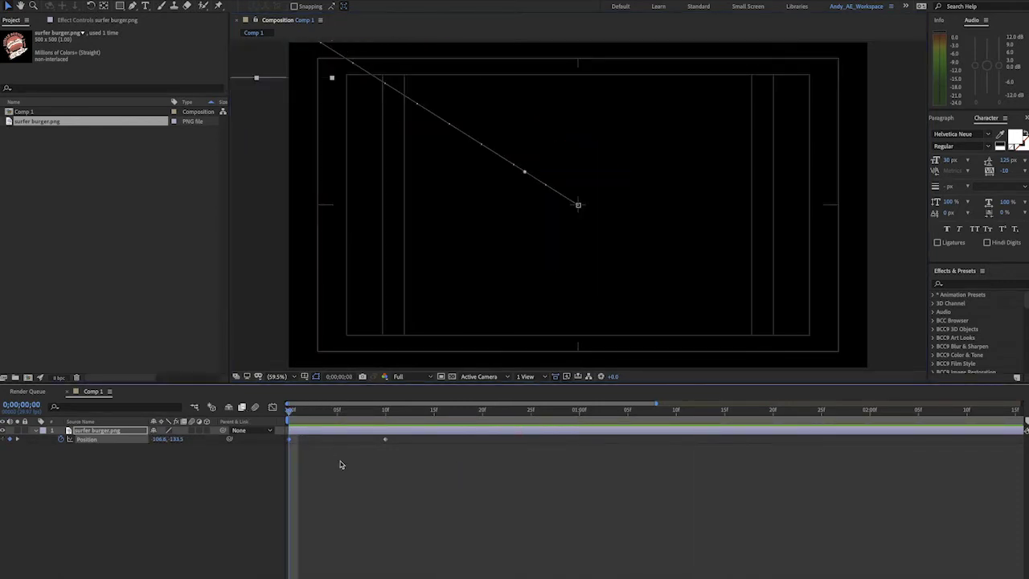
pyautogui.press('space')
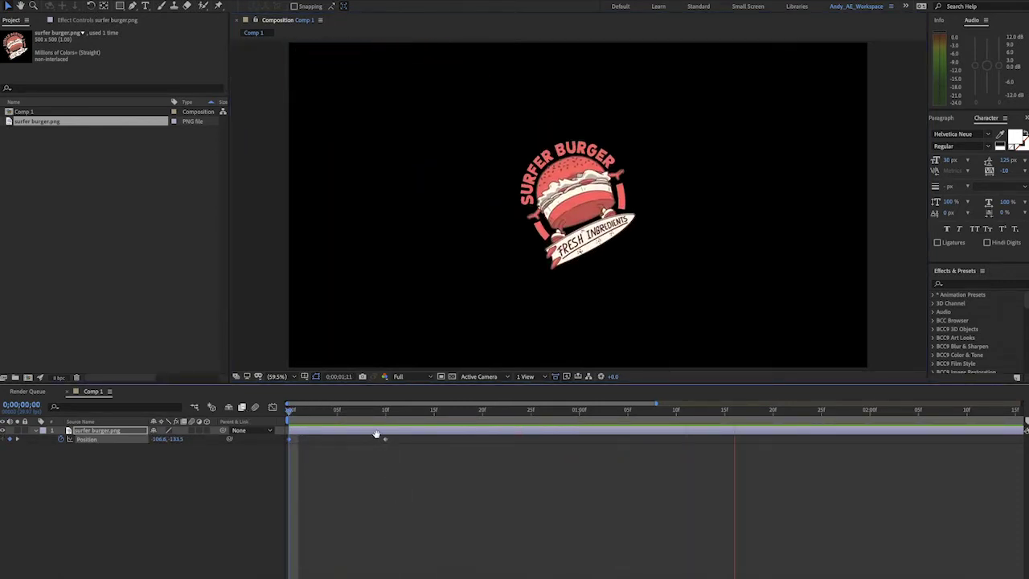
pyautogui.press('space')
pyautogui.press('Home')
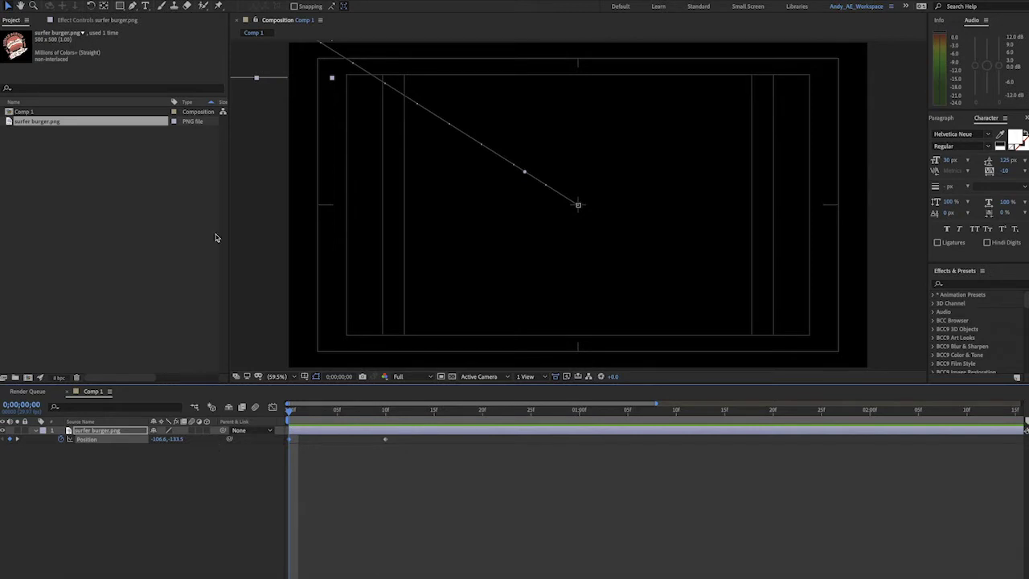
# Add three Slider Control effects to the surfer burger layer.
pyautogui.click(210, 0)
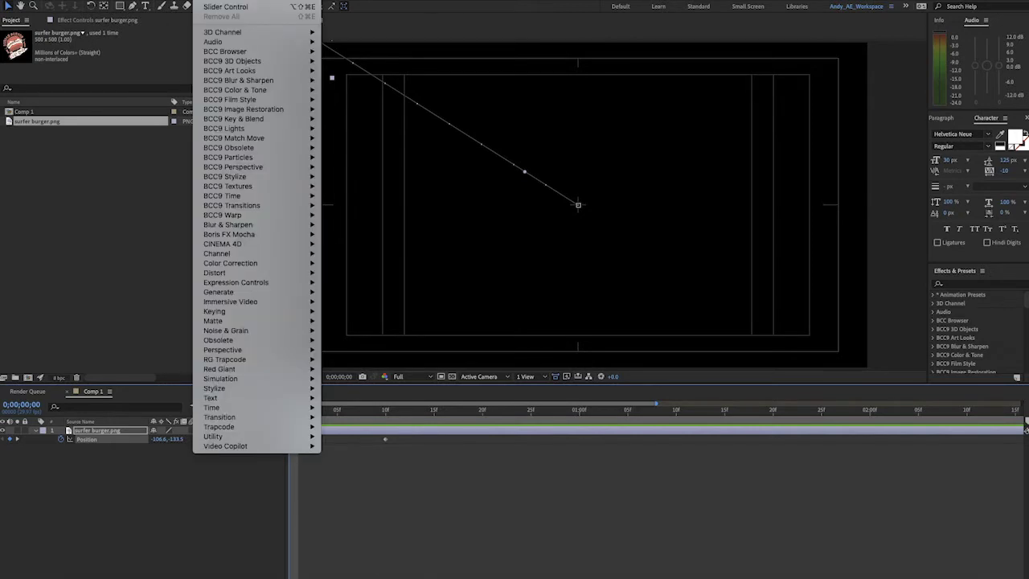
pyautogui.click(217, 7)
pyautogui.click(217, 1)
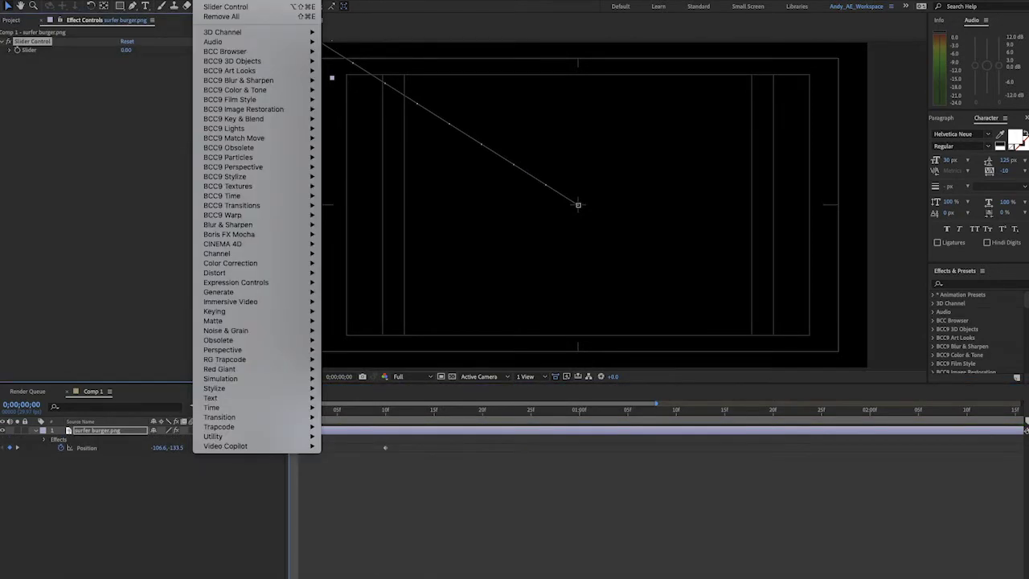
pyautogui.click(217, 6)
pyautogui.click(217, 1)
pyautogui.click(86, 48)
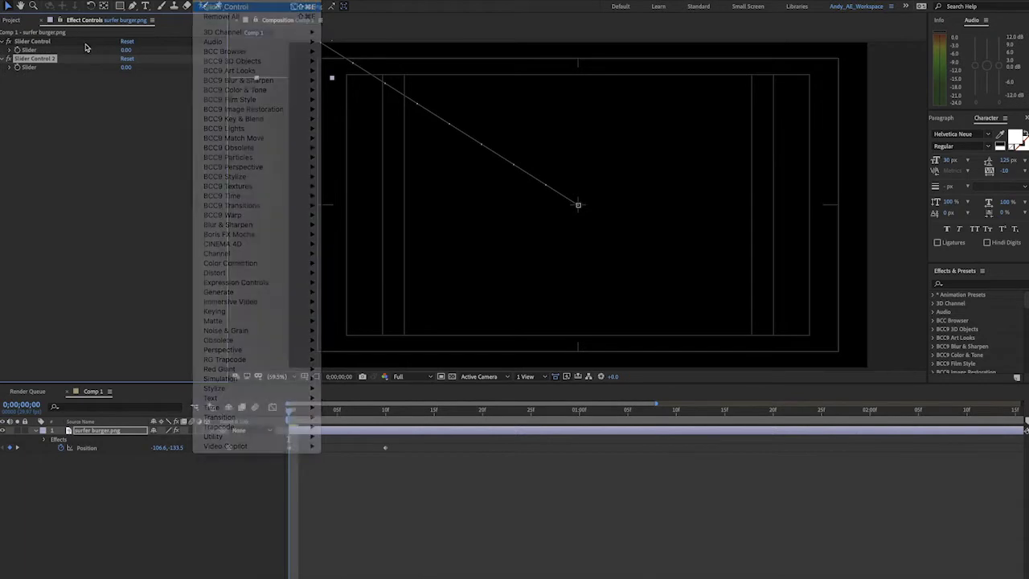
# Rename the three slider controls Amplitude, Frequency and Decay, in that order.
pyautogui.rightClick(44, 41)
pyautogui.click(71, 50)
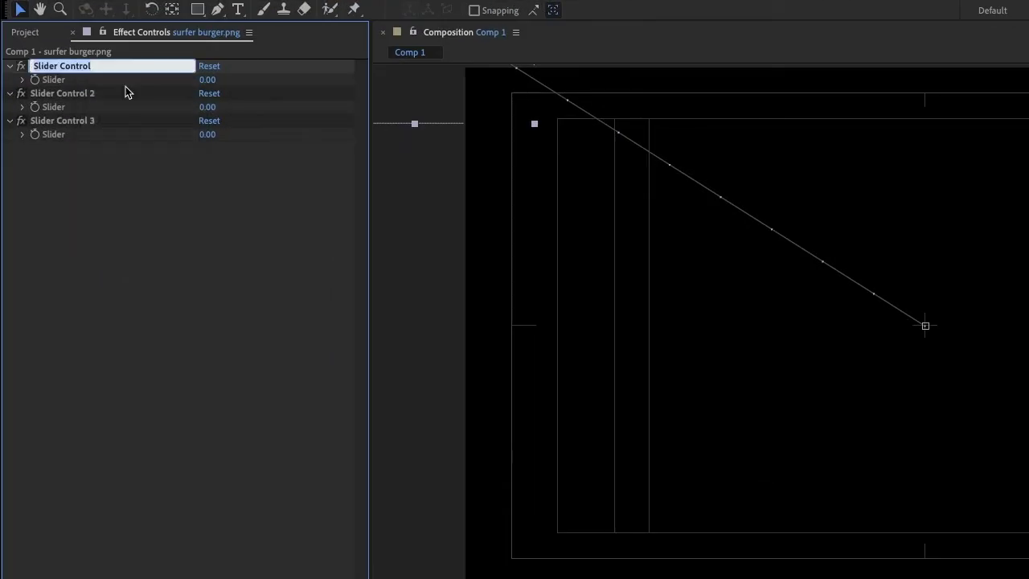
pyautogui.write('Amplitude')
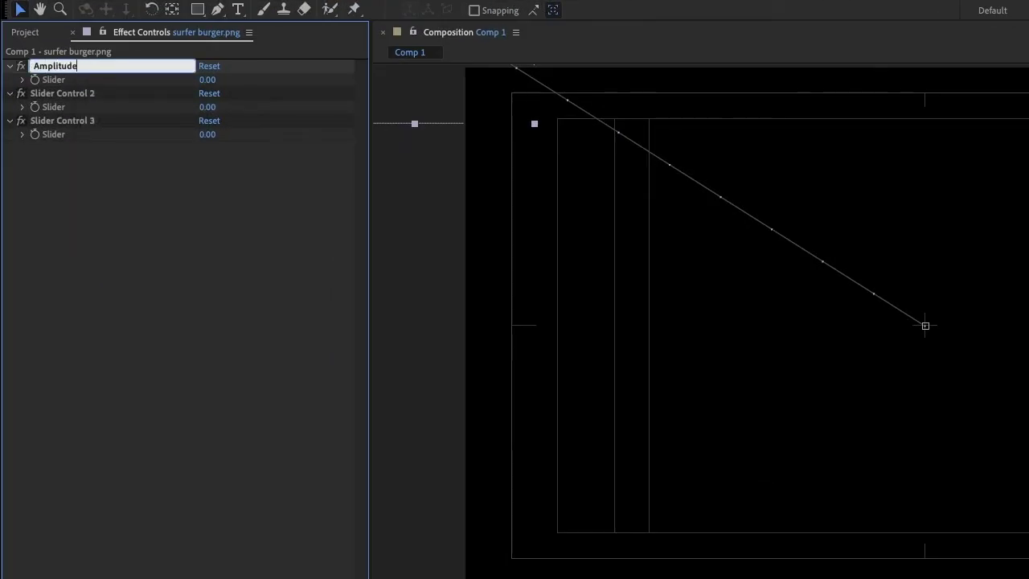
pyautogui.press('Return')
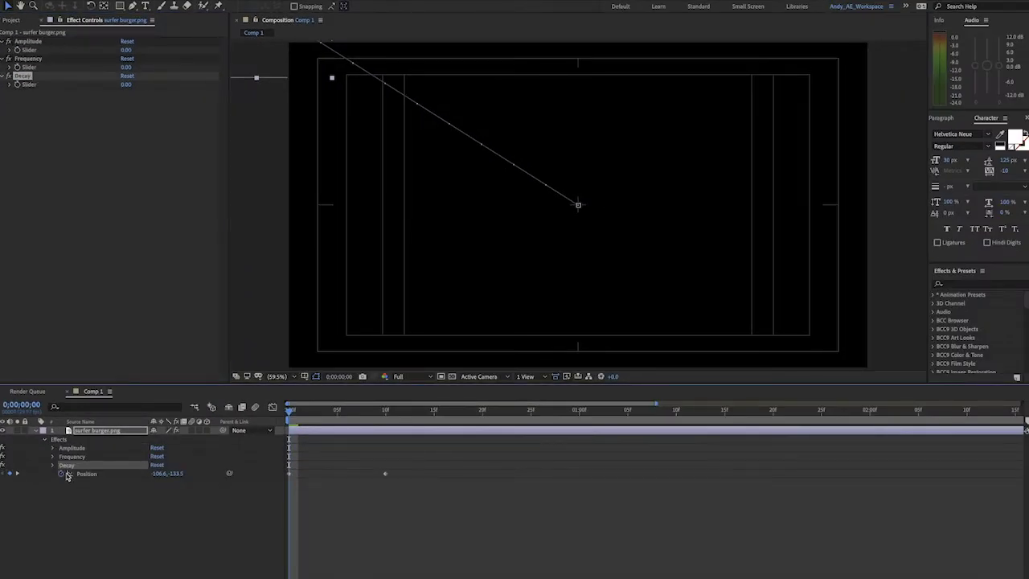
# Add a Position expression defining amp, freq and decay, each linked to its matching Amplitude, Frequency or Decay slider.
pyautogui.keyDown('alt'); pyautogui.click(62, 475); pyautogui.keyUp('alt')
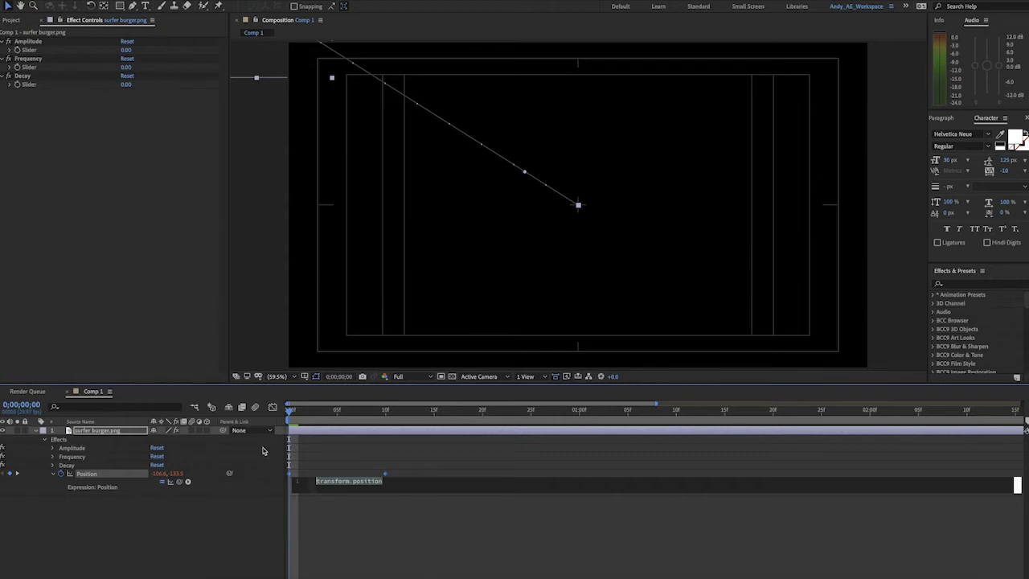
pyautogui.write('amp =')
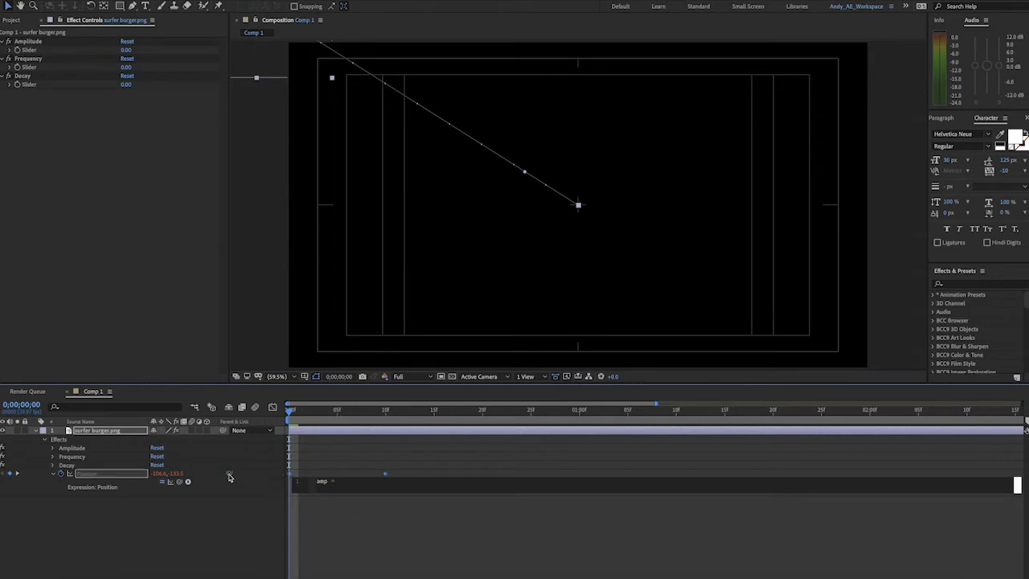
pyautogui.moveTo(229, 474); pyautogui.dragTo(32, 50)
pyautogui.write(';')
pyautogui.press('Return')
pyautogui.write('freq =')
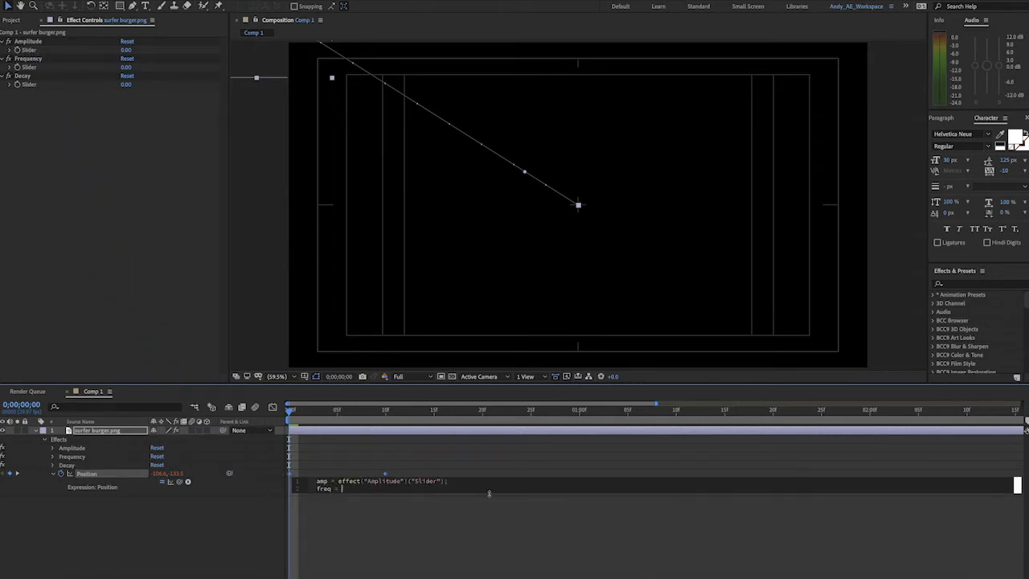
pyautogui.moveTo(229, 474); pyautogui.dragTo(29, 66)
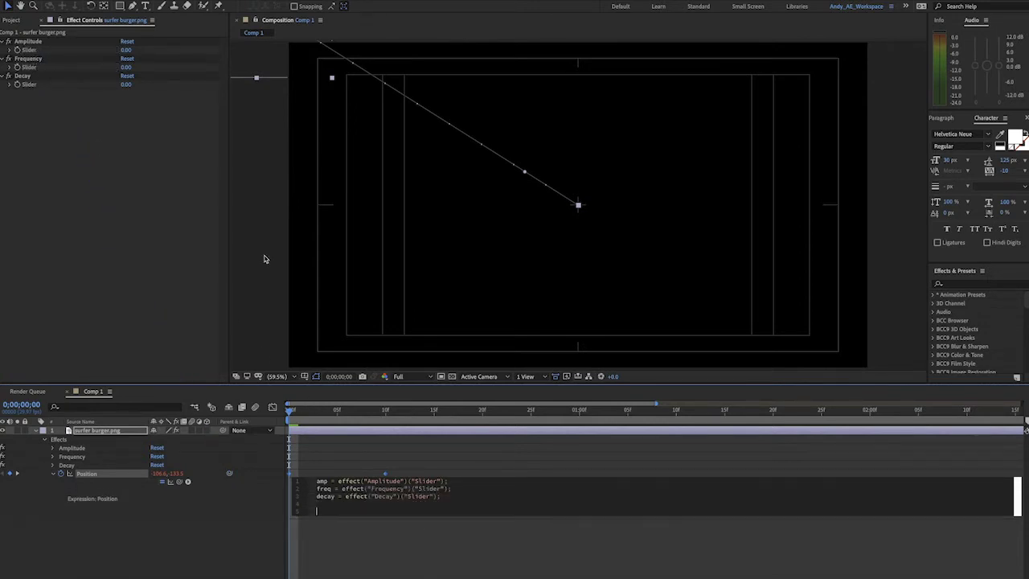
# Paste the keyframe-based bounce code below the variable definitions, check the full expression, and collapse it.
pyautogui.hotkey('ctrl', 'v')
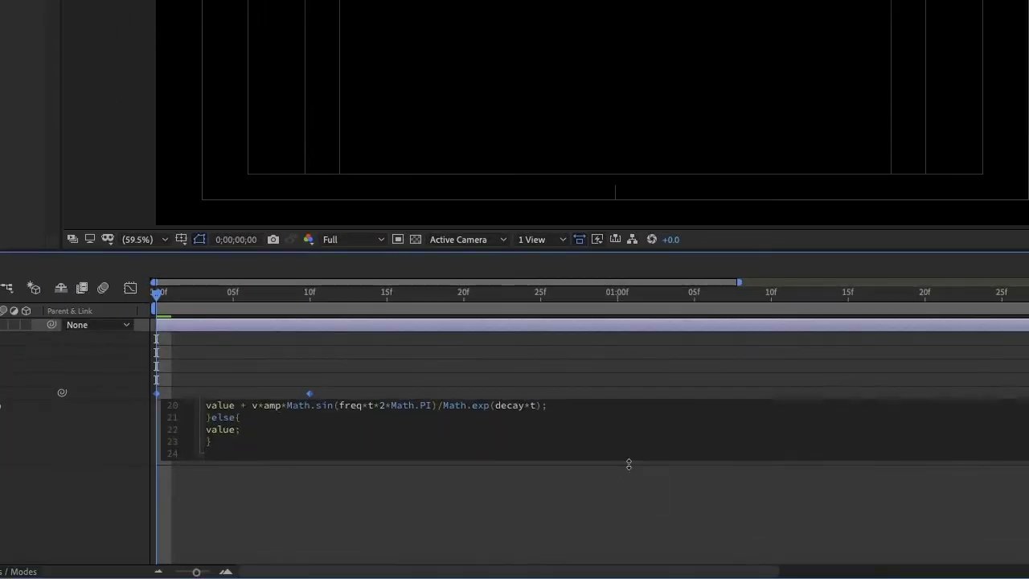
pyautogui.moveTo(585, 516); pyautogui.dragTo(580, 576)
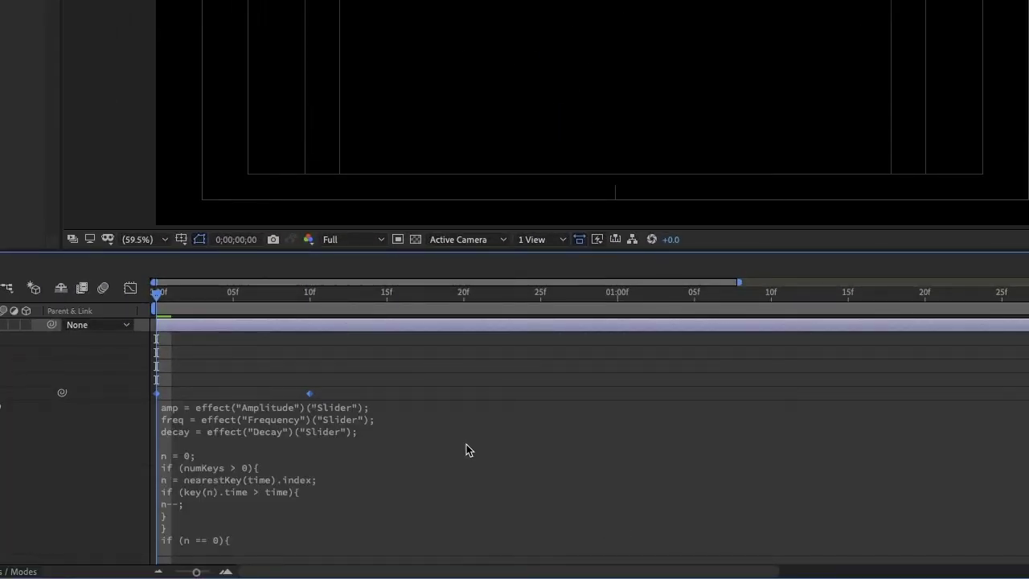
pyautogui.click(197, 455)
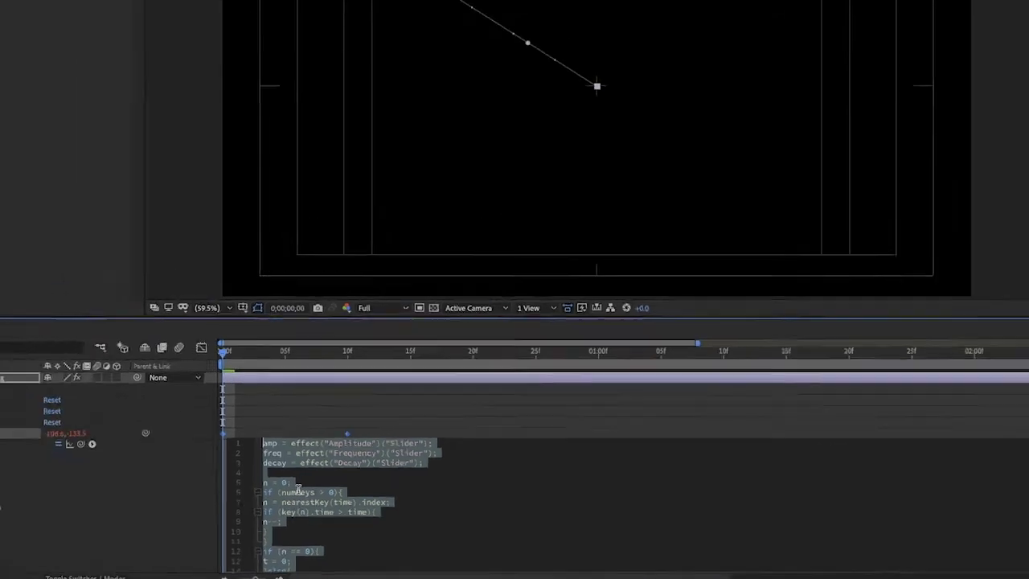
pyautogui.click(247, 462)
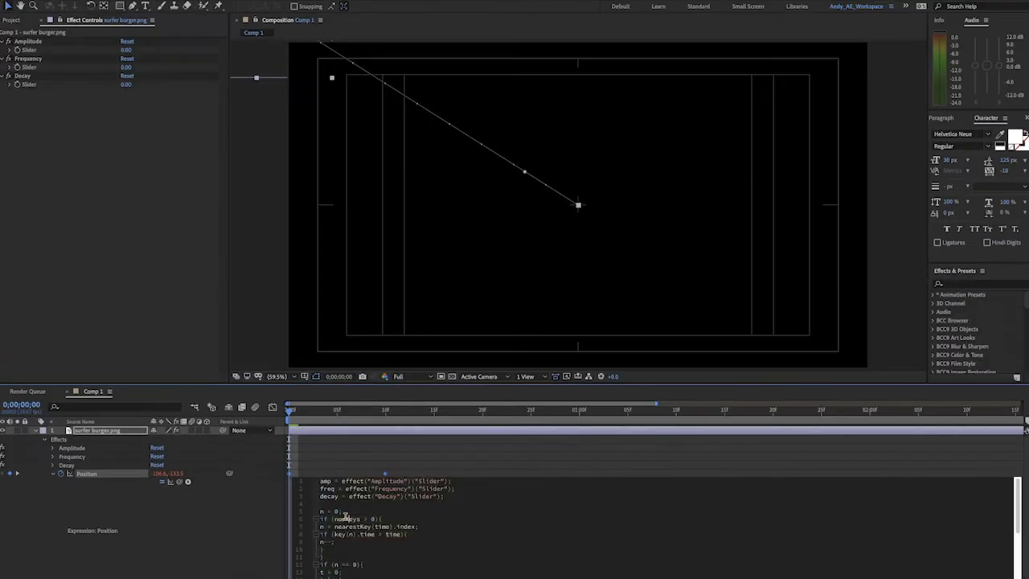
pyautogui.click(53, 474)
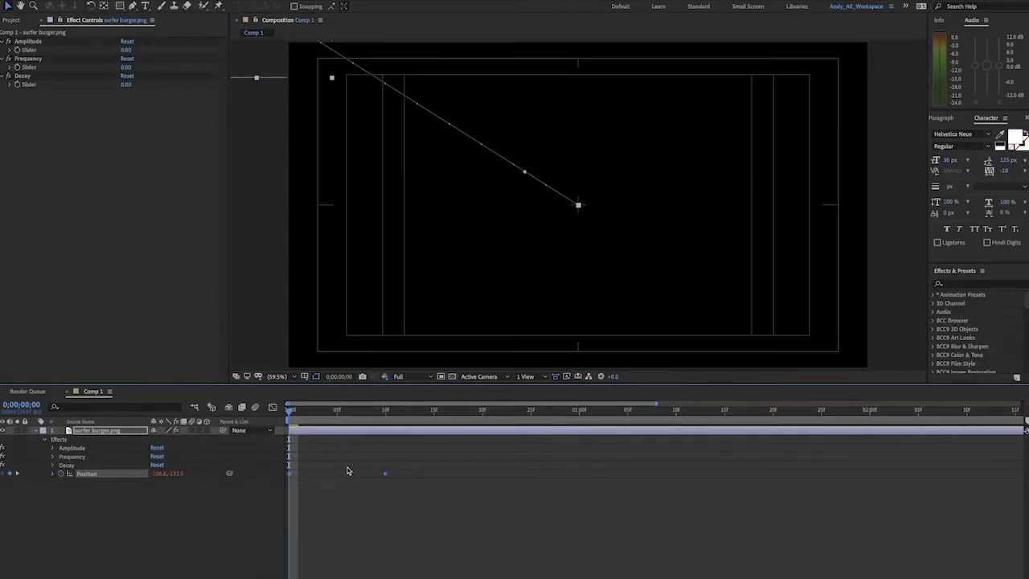
# At frame 10, set the Amplitude slider to 0.02, Frequency to 2 and Decay to 4.
pyautogui.click(385, 420)
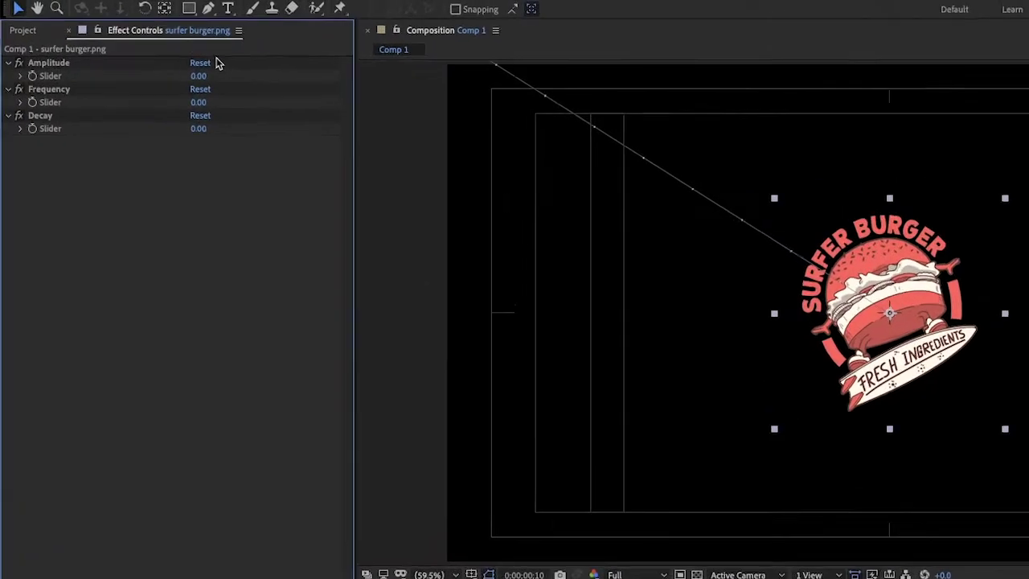
pyautogui.click(129, 50)
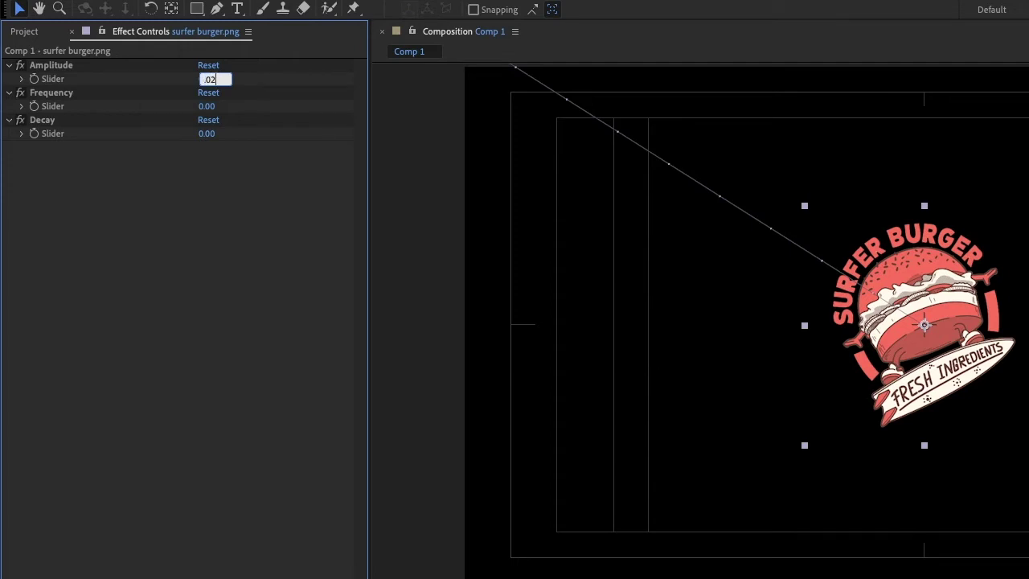
pyautogui.press('Return')
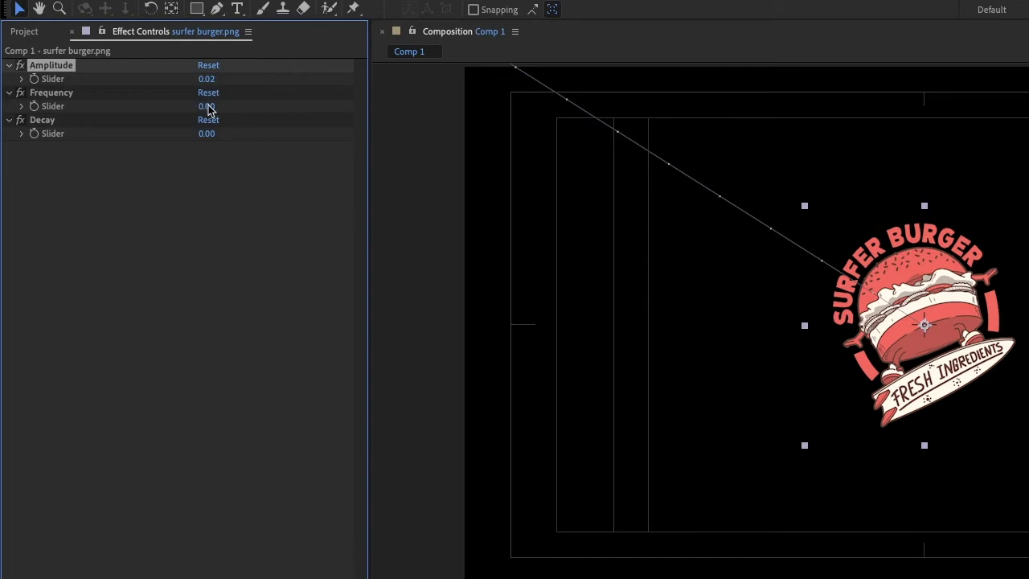
pyautogui.click(207, 106)
pyautogui.press('Return')
pyautogui.click(206, 134)
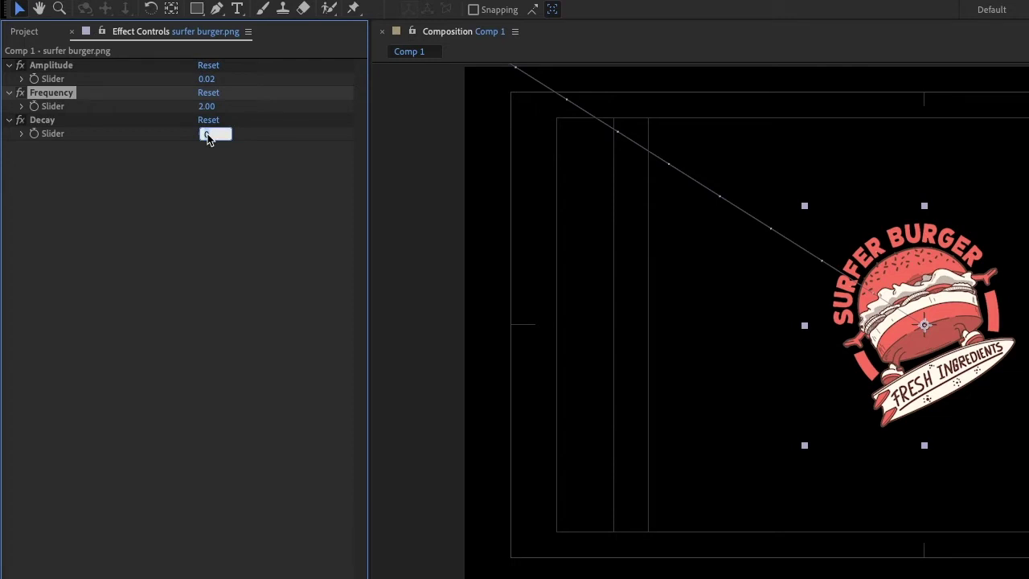
pyautogui.press('Return')
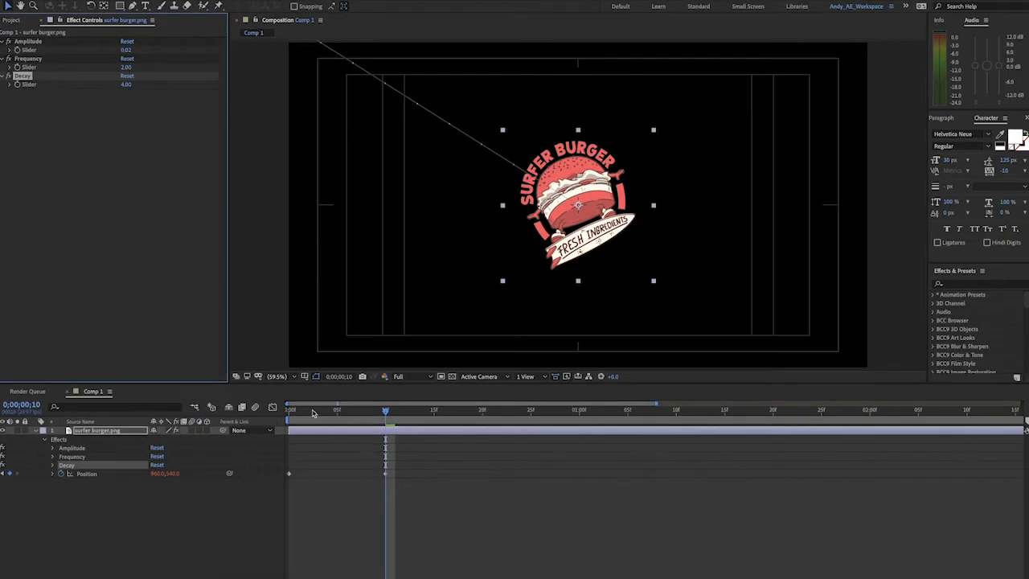
# Preview the logo's bounce from the start of the composition.
pyautogui.press('Home')
pyautogui.press('space')
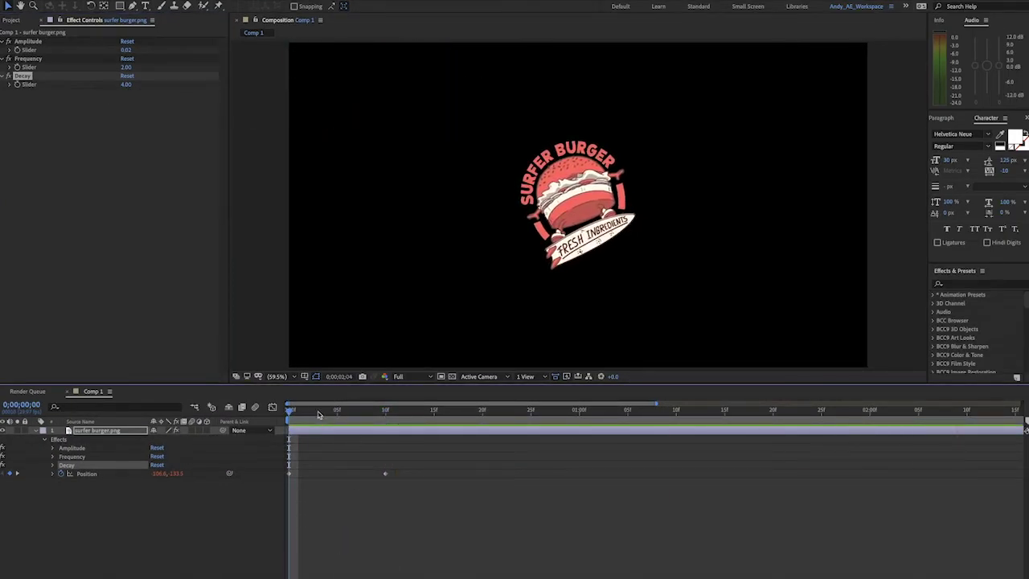
pyautogui.press('space')
pyautogui.press('space')
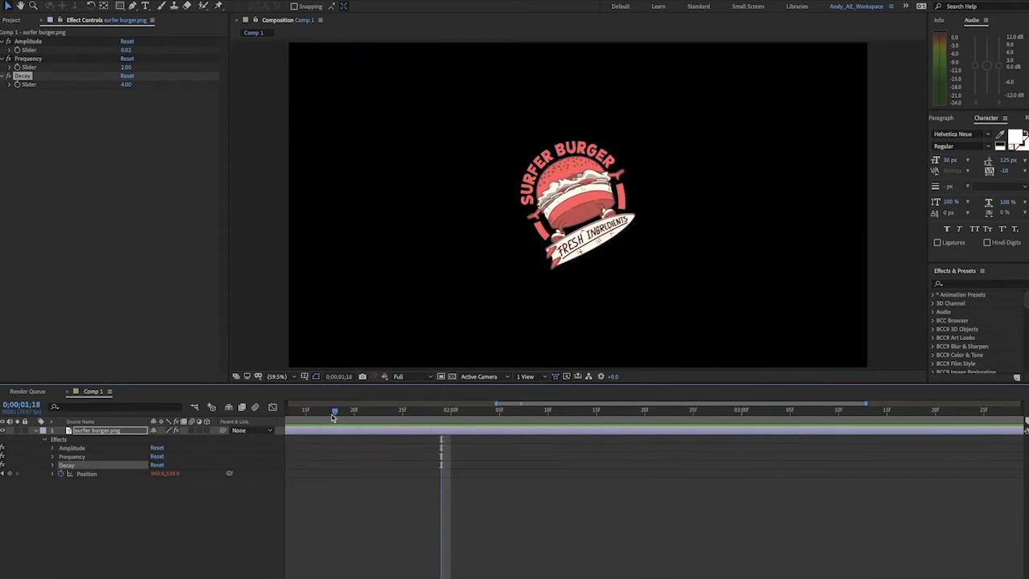
# Try a Decay value of 10 and preview the bounce from the start.
pyautogui.click(129, 84)
pyautogui.write('10')
pyautogui.press('Return')
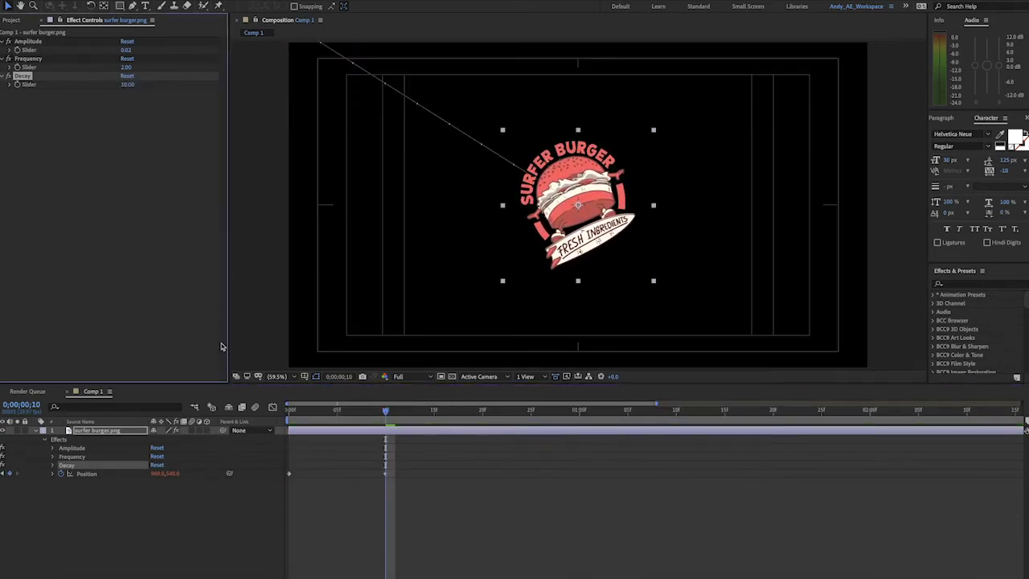
pyautogui.click(304, 411)
pyautogui.press('space')
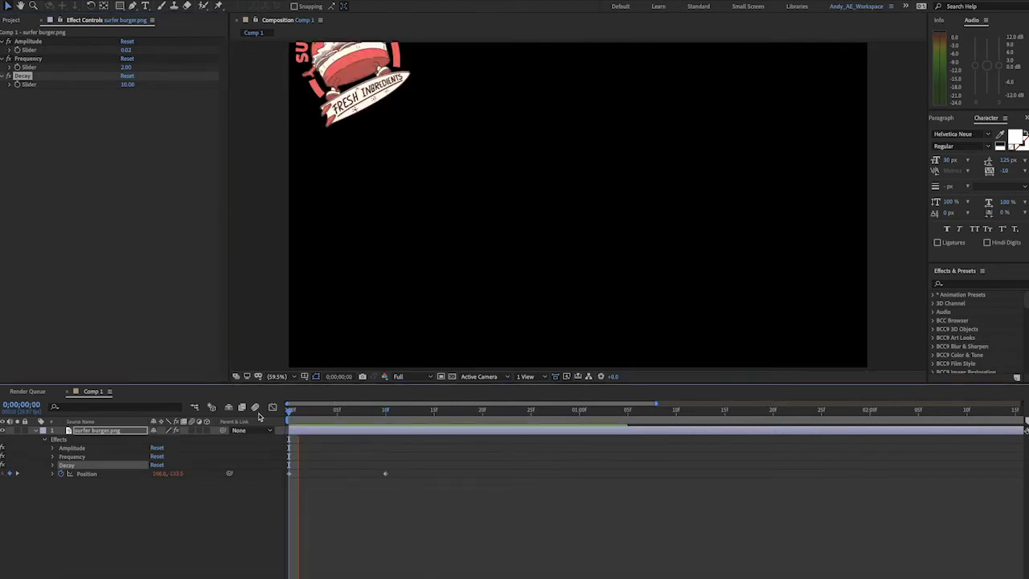
pyautogui.press('space')
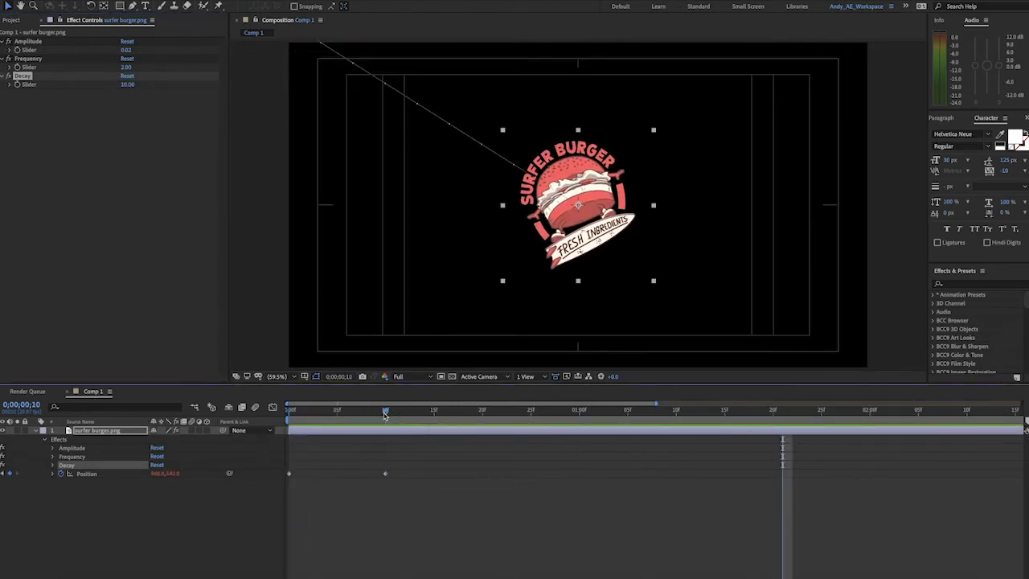
# Try a Decay value of 1 and preview the bounce from the start.
pyautogui.click(128, 85)
pyautogui.write('1')
pyautogui.press('Return')
pyautogui.moveTo(319, 413); pyautogui.dragTo(250, 416)
pyautogui.press('space')
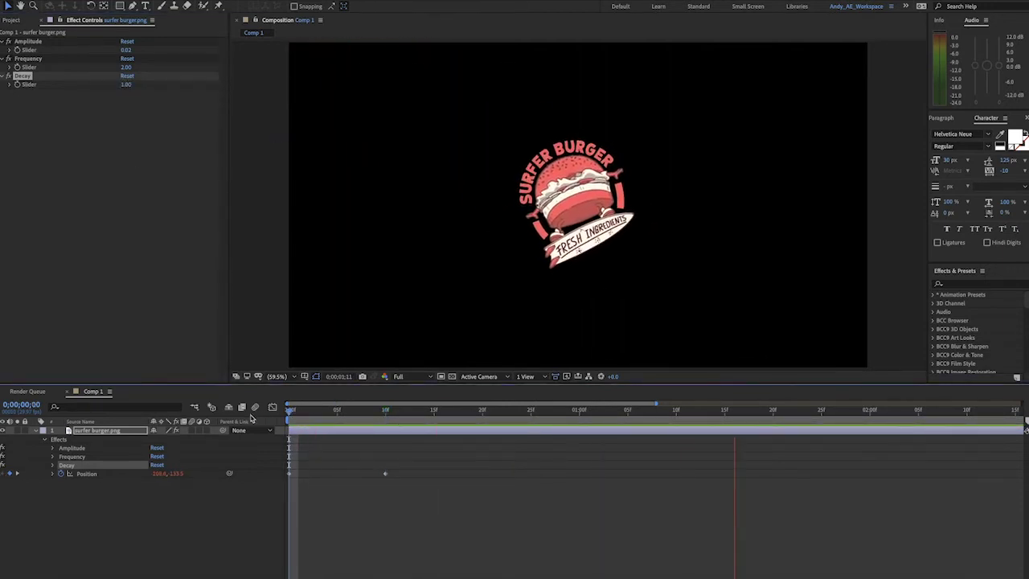
pyautogui.press('space')
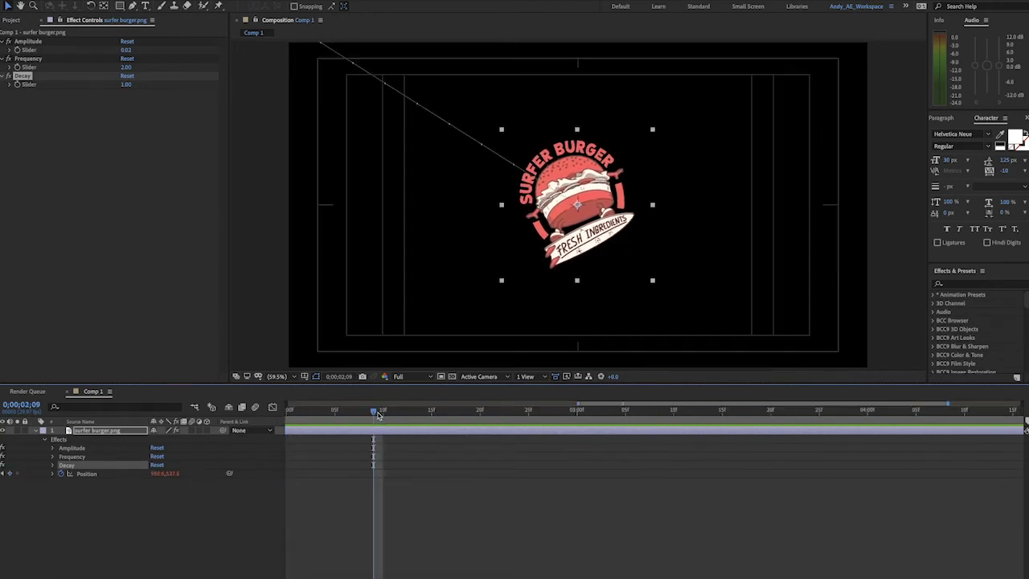
# Try an Amplitude value of 1 and preview the bounce from the start of the composition.
pyautogui.click(126, 51)
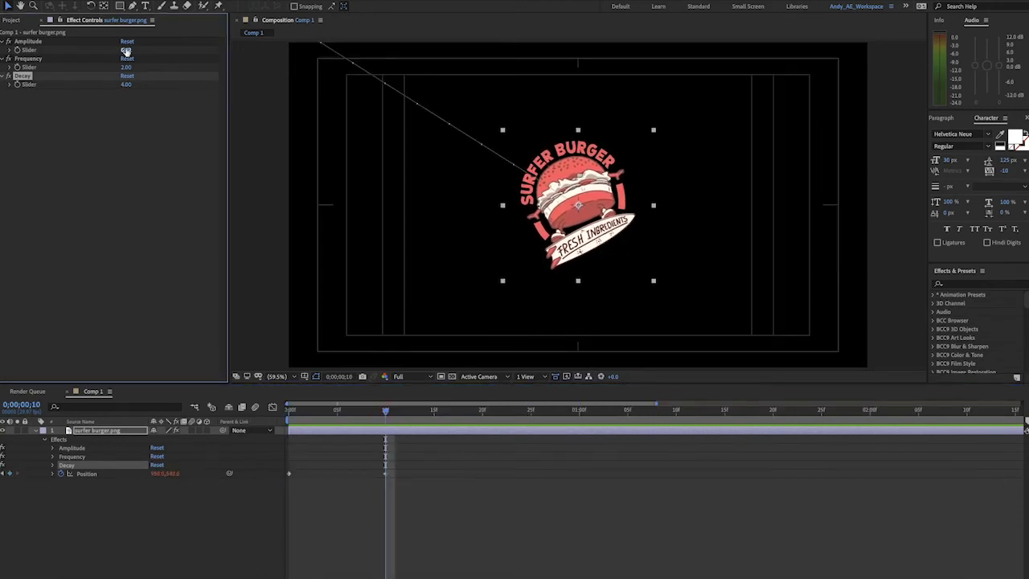
pyautogui.write('1')
pyautogui.press('Return')
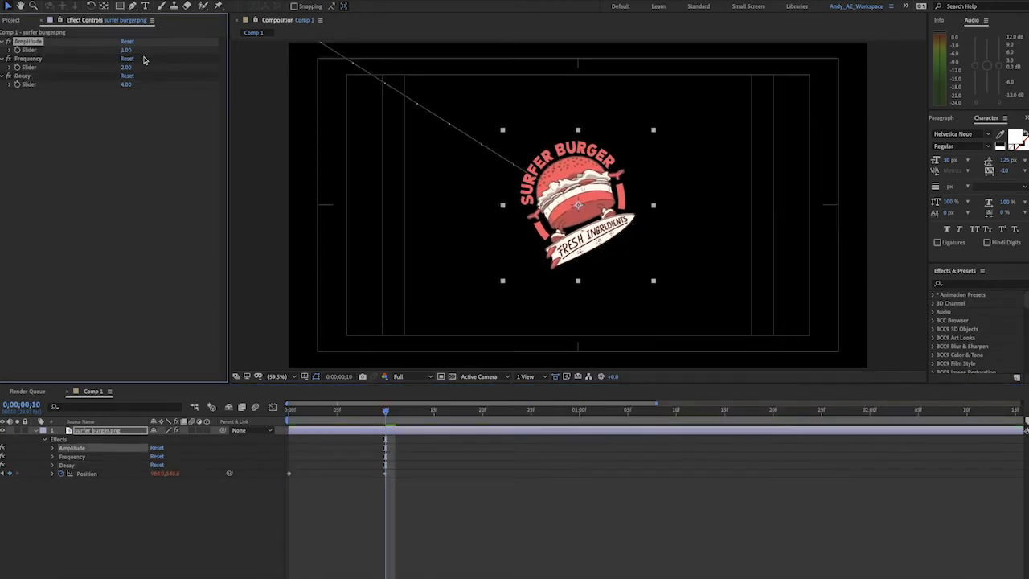
pyautogui.click(291, 410)
pyautogui.press('space')
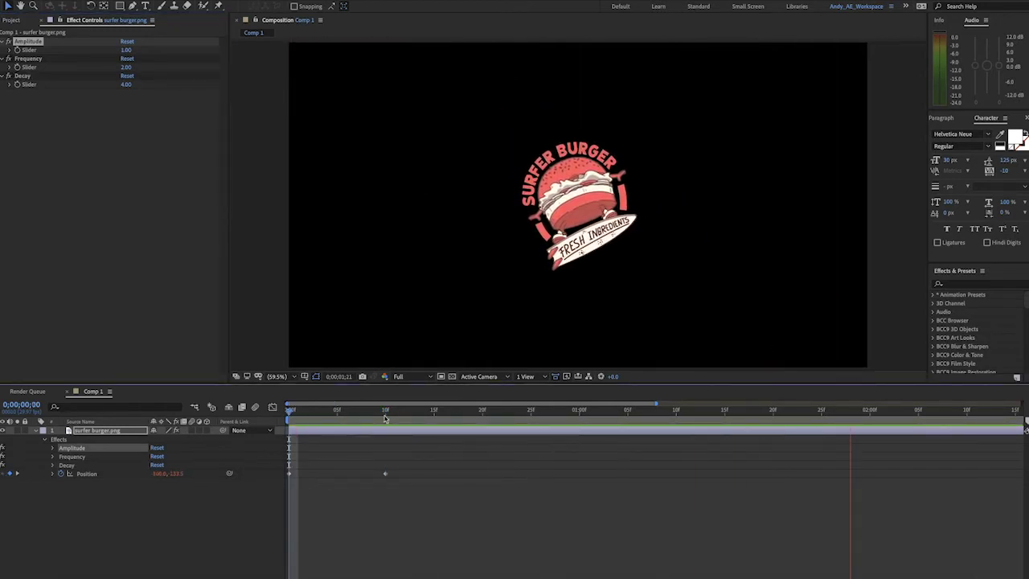
pyautogui.click(383, 415)
pyautogui.press('Home')
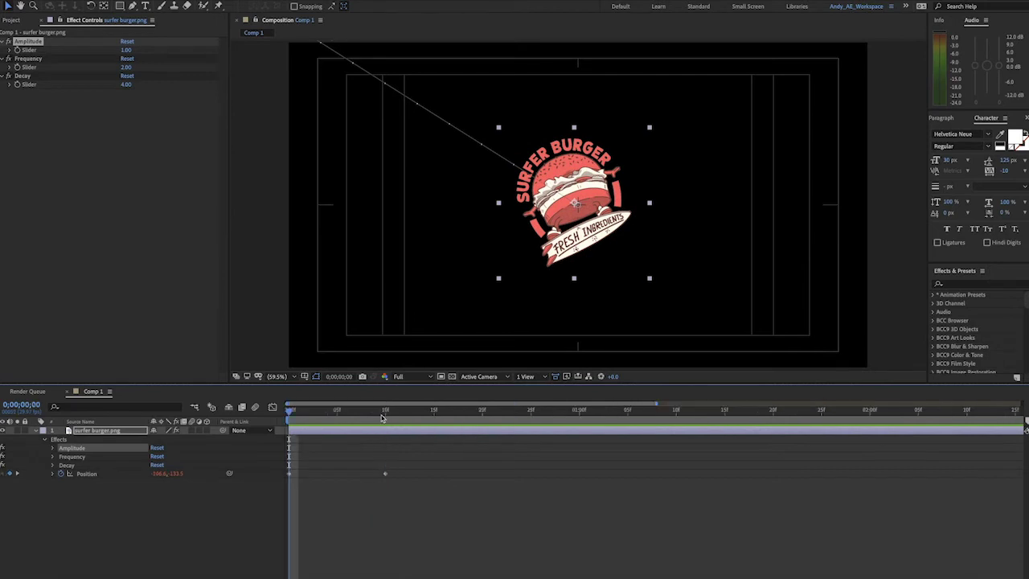
# At frame 10, set the Amplitude slider to 0.02.
pyautogui.click(384, 417)
pyautogui.click(127, 50)
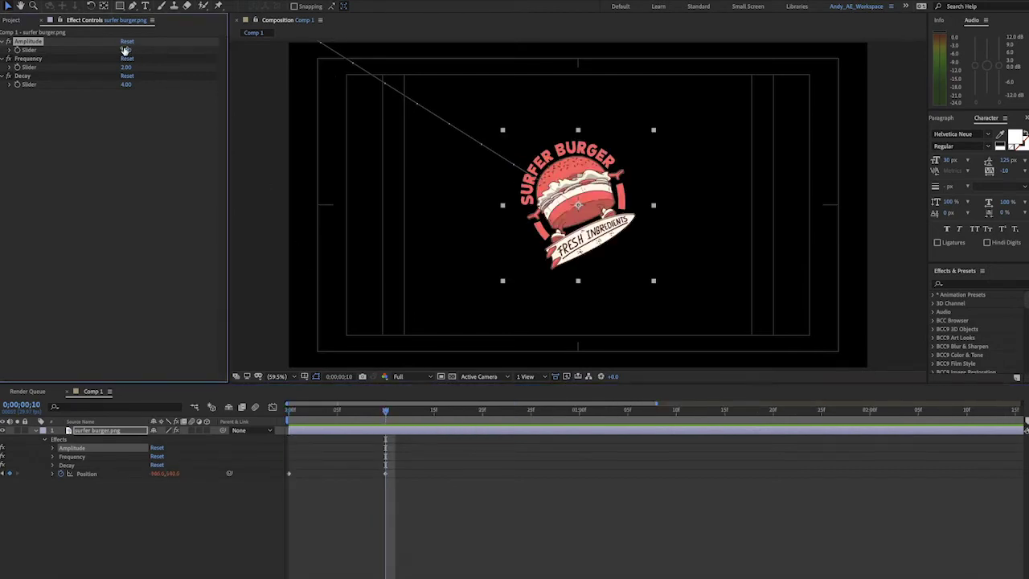
pyautogui.write('0.02')
pyautogui.press('Return')
# Try a Frequency value of 10 and preview the bounce from the start.
pyautogui.click(126, 68)
pyautogui.click(126, 69)
pyautogui.press('Return')
pyautogui.press('space')
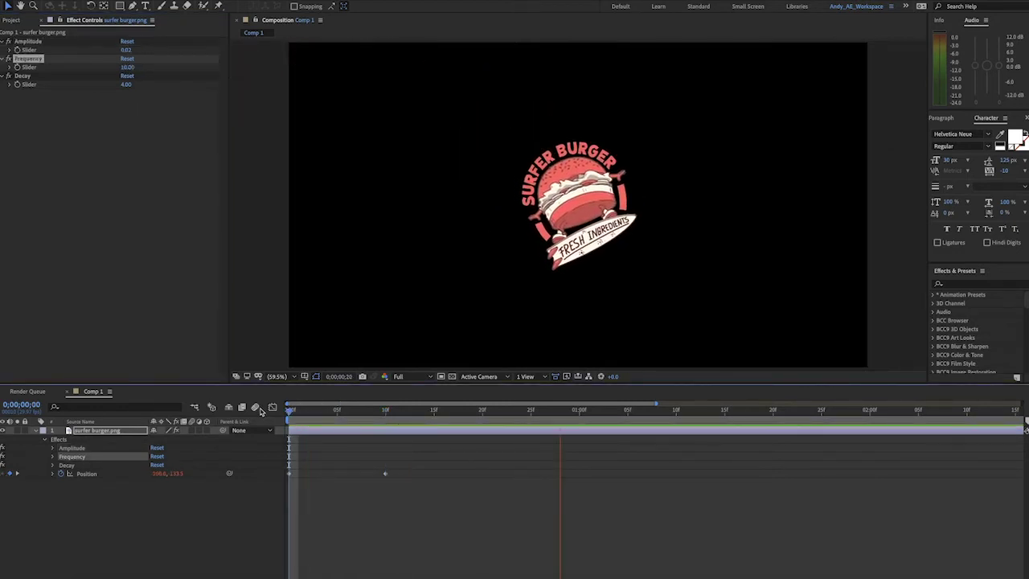
# Set the Frequency slider to 2.
pyautogui.click(127, 67)
pyautogui.write('2')
pyautogui.press('Return')
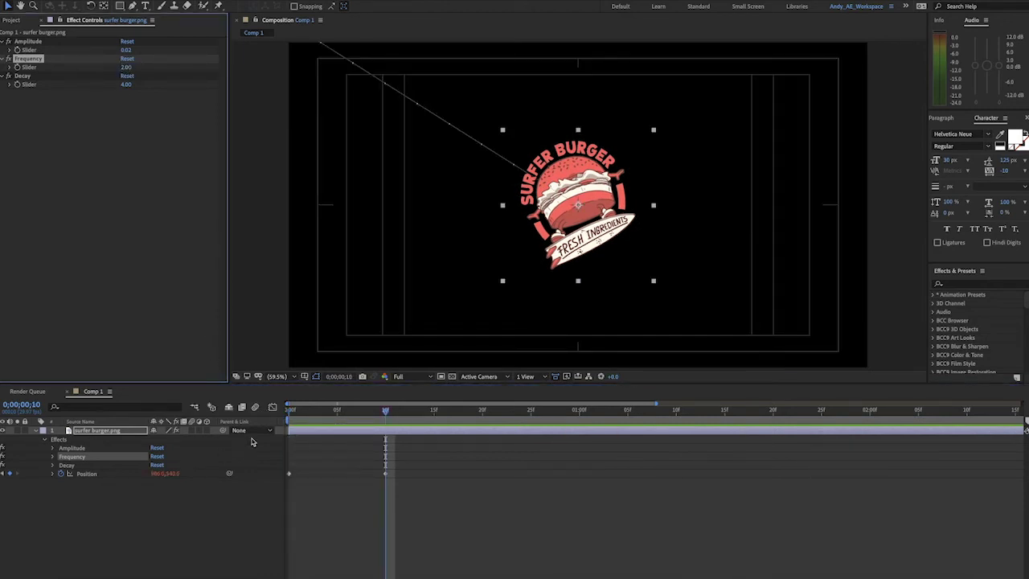
pyautogui.moveTo(303, 410); pyautogui.dragTo(385, 410)
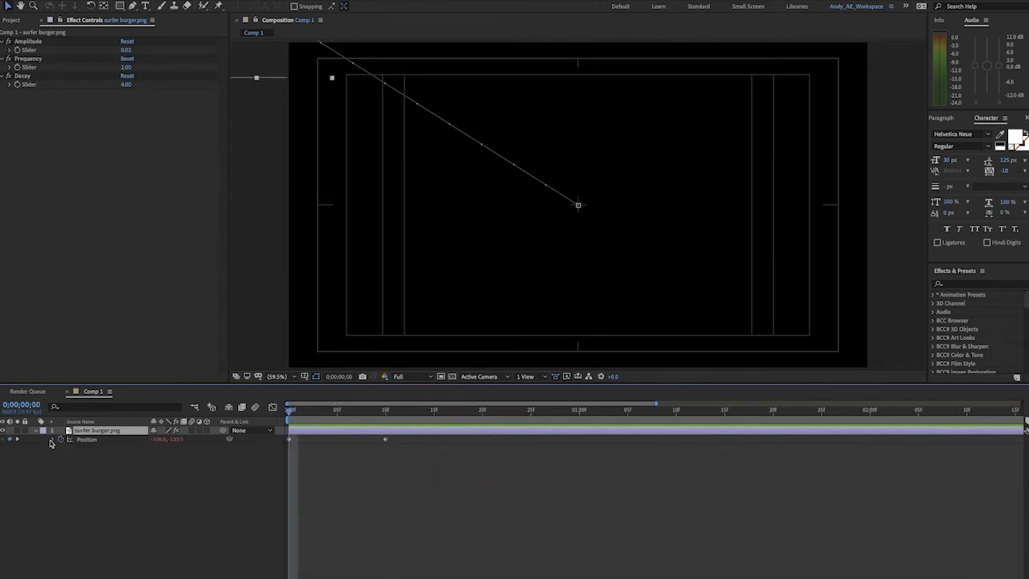
# Copy the bounce expression from the Position property of the surfer burger.png layer.
pyautogui.keyDown('alt'); pyautogui.click(53, 440); pyautogui.keyUp('alt')
pyautogui.hotkey('ctrl', 'v')
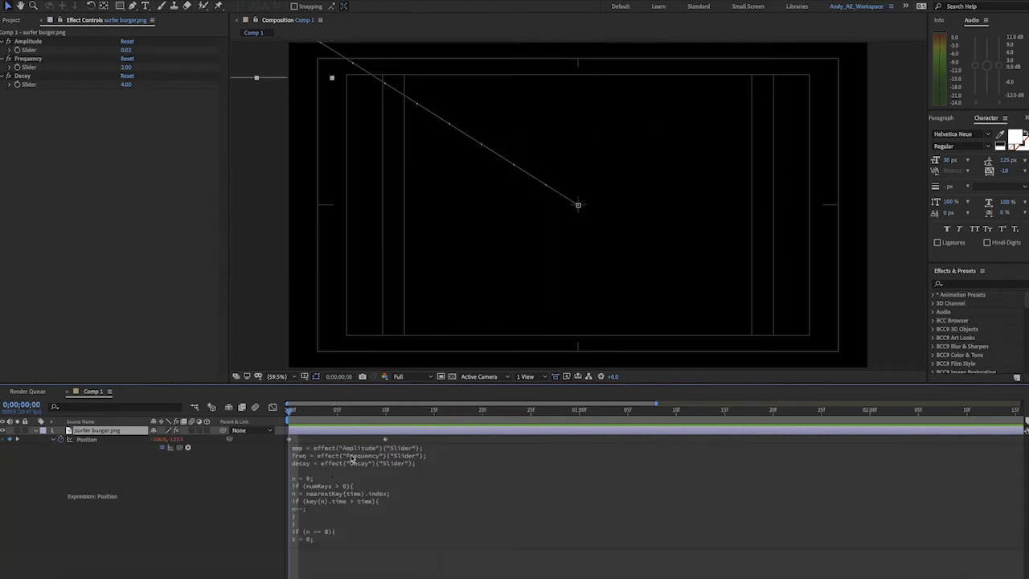
pyautogui.click(351, 459)
pyautogui.keyDown('alt'); pyautogui.click(71, 440); pyautogui.keyUp('alt')
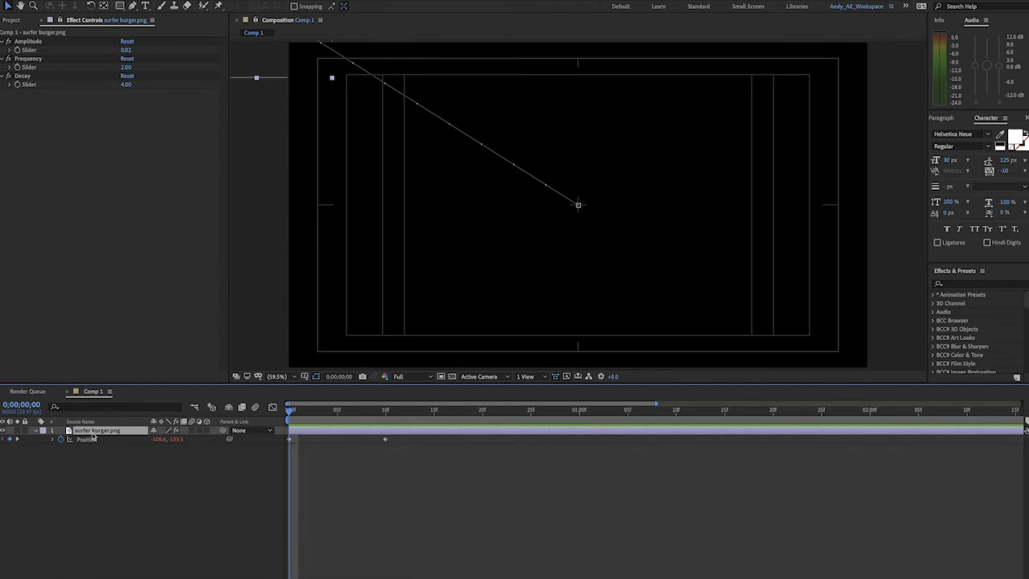
# Add an expression to the layer's Rotation property and paste the copied bounce expression into it.
pyautogui.press('r')
pyautogui.keyDown('alt'); pyautogui.click(62, 440); pyautogui.keyUp('alt')
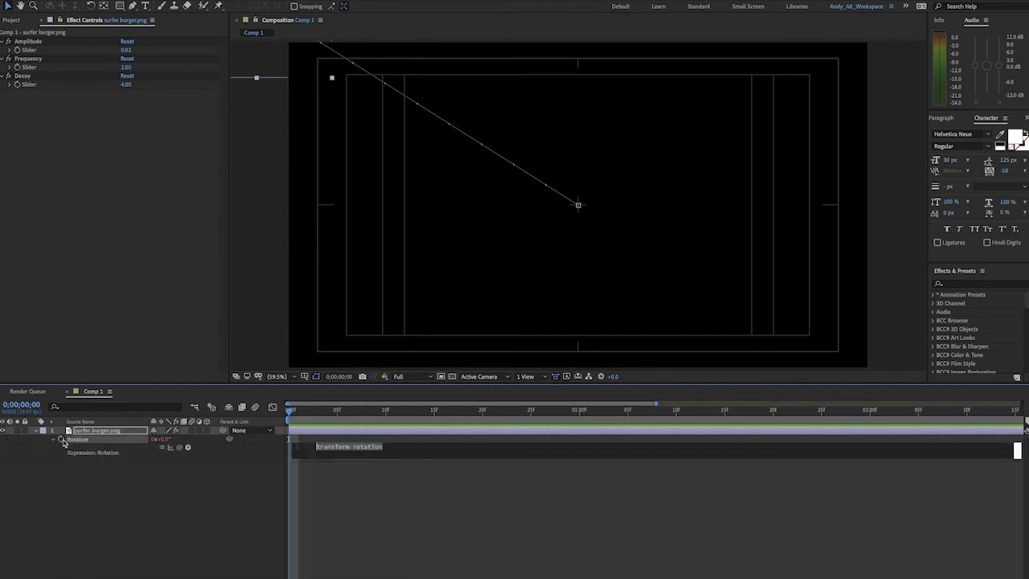
pyautogui.press('super+v')
# Keyframe Rotation at 0° on frame 8, 10° on frame 12 and 0° on frame 16.
pyautogui.moveTo(326, 412); pyautogui.dragTo(402, 416)
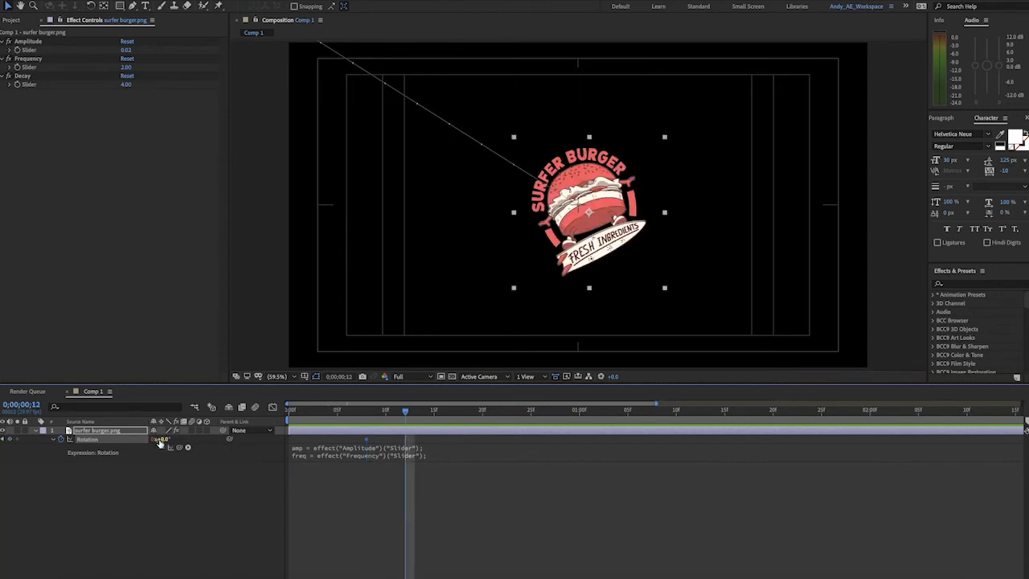
pyautogui.click(163, 441)
pyautogui.write('10')
pyautogui.press('Return')
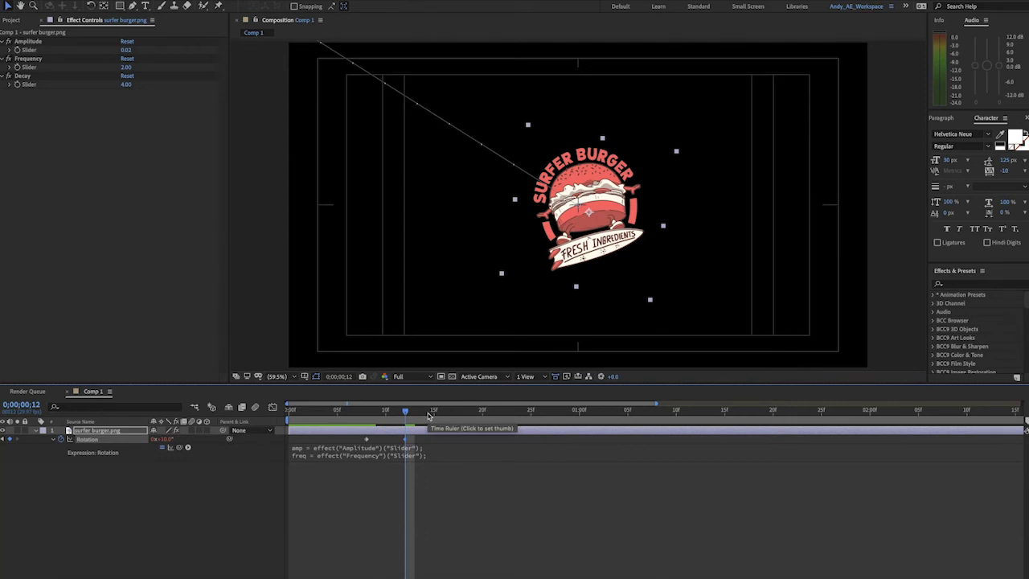
pyautogui.click(441, 414)
pyautogui.click(166, 441)
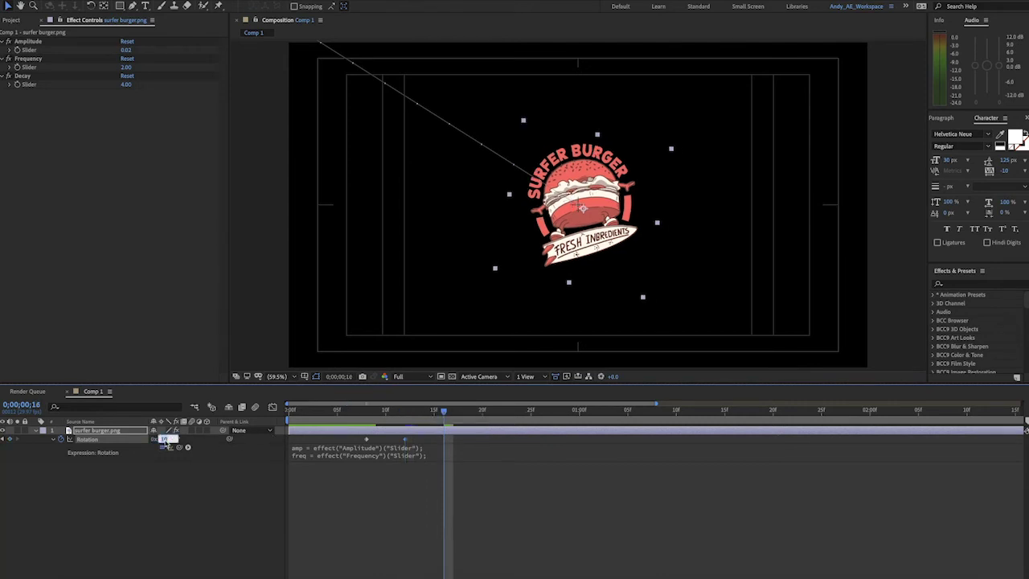
pyautogui.write('0')
pyautogui.press('Return')
# Preview the logo's animated rotation from the start of the composition several times.
pyautogui.click(289, 415)
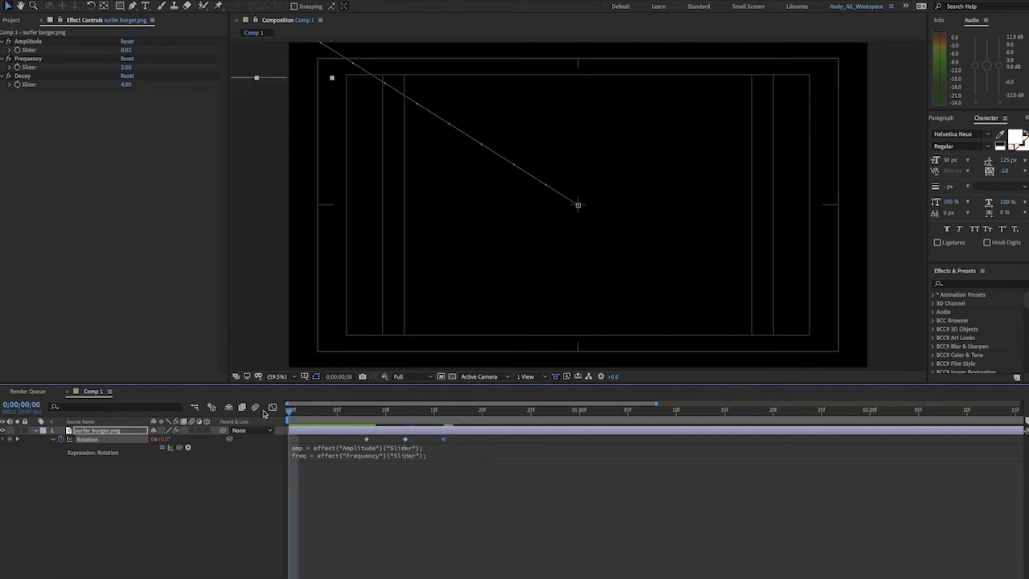
pyautogui.press('space')
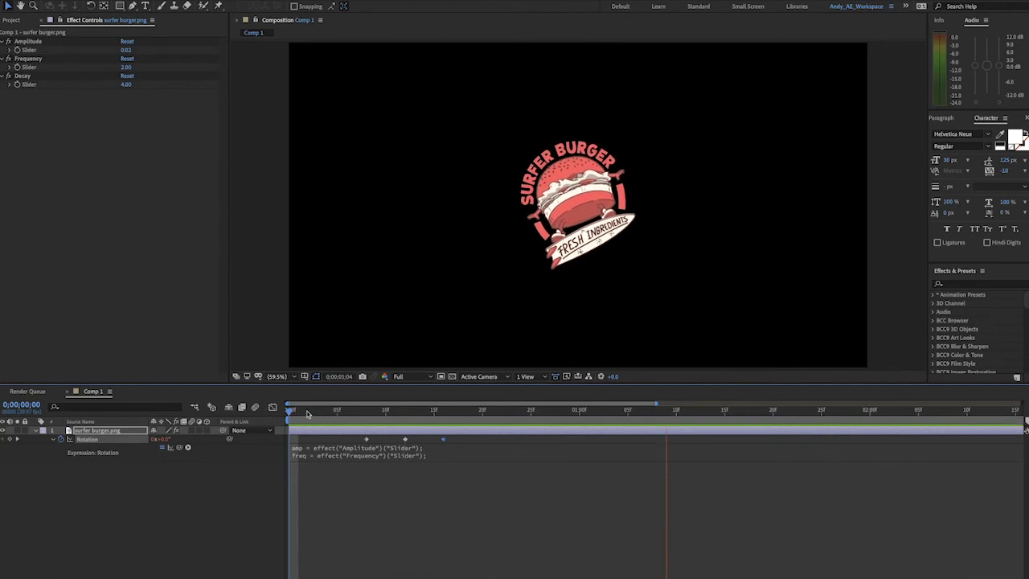
pyautogui.press('space')
pyautogui.press('space')
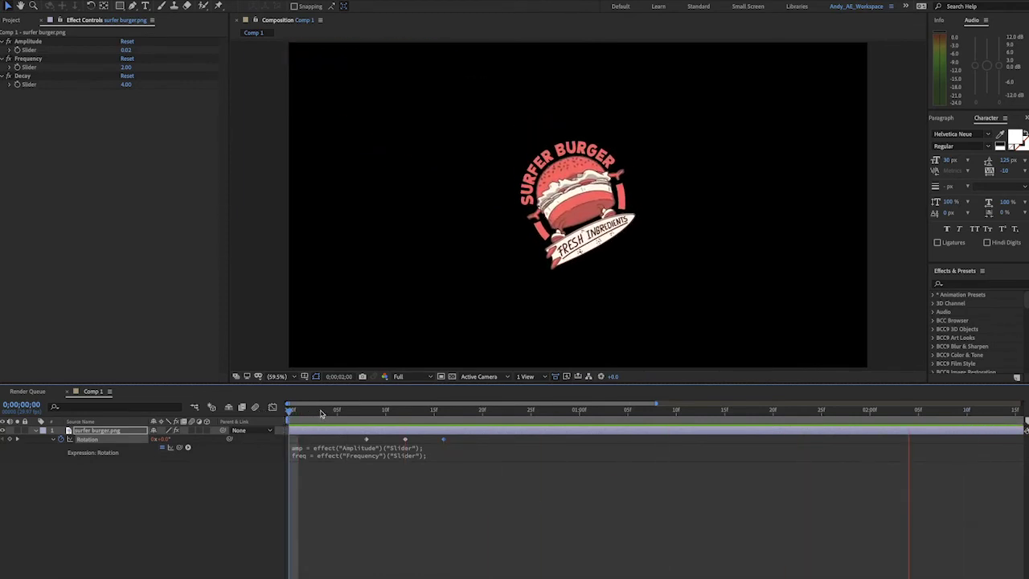
pyautogui.press('space')
pyautogui.press('space')
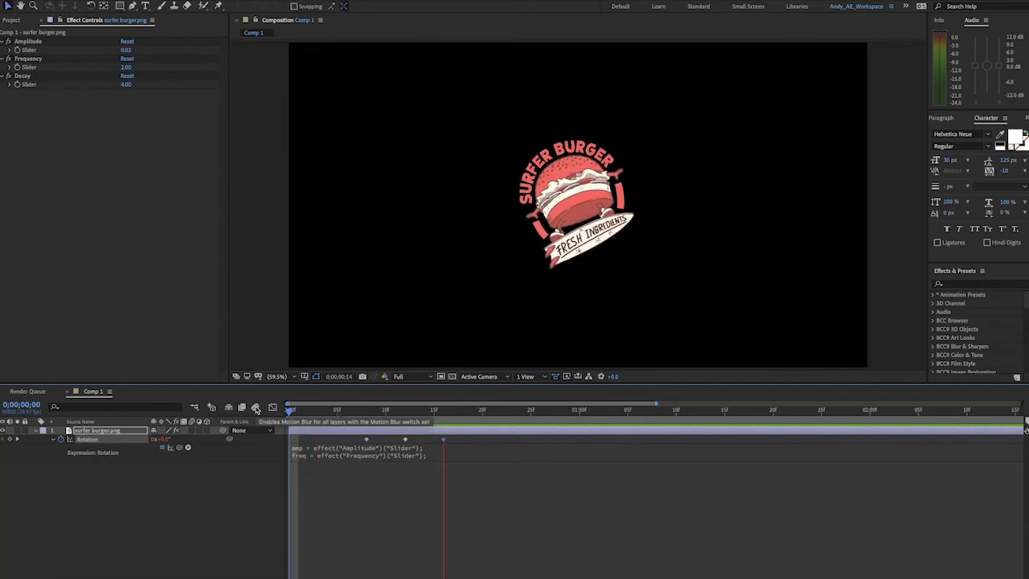
pyautogui.press('space')
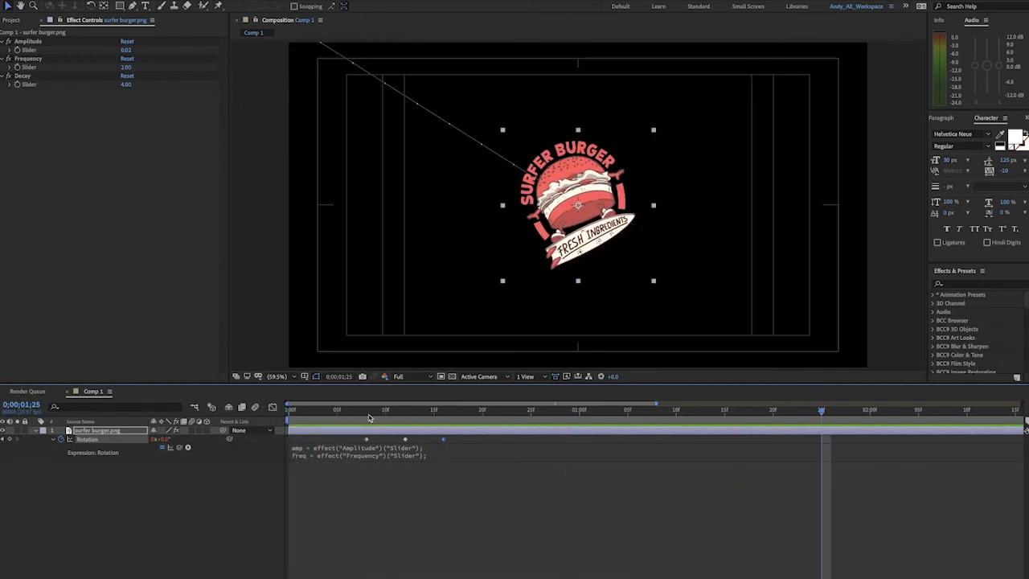
# Set the Rotation keyframe at frame 12 to 20° and preview the animation from the start.
pyautogui.moveTo(369, 417); pyautogui.dragTo(406, 434)
pyautogui.click(165, 439)
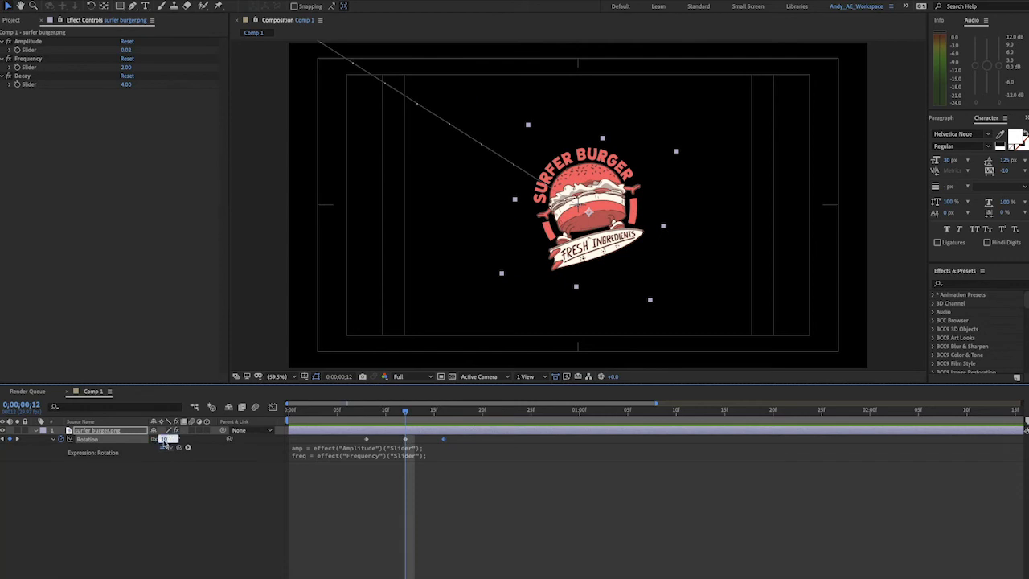
pyautogui.write('20')
pyautogui.press('Return')
pyautogui.moveTo(291, 411); pyautogui.dragTo(247, 413)
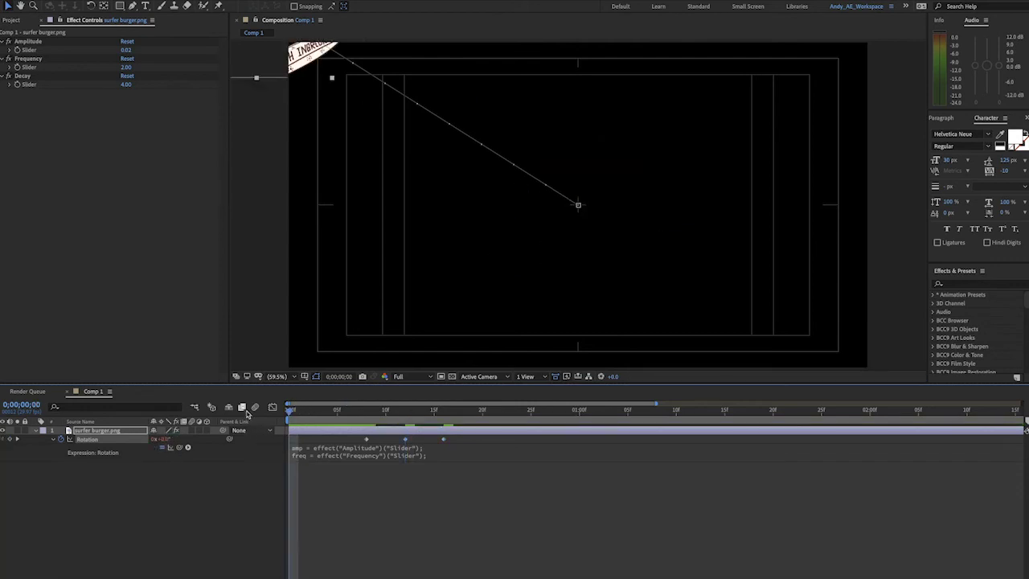
pyautogui.press('space')
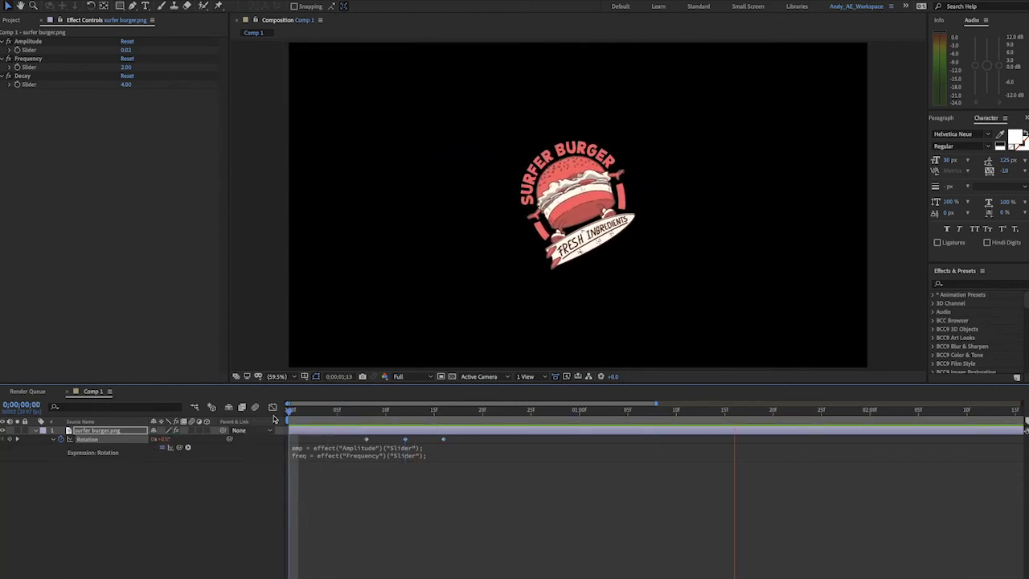
pyautogui.press('space')
# Add an expression to the layer's Scale property and paste the copied bounce expression into it.
pyautogui.press('s')
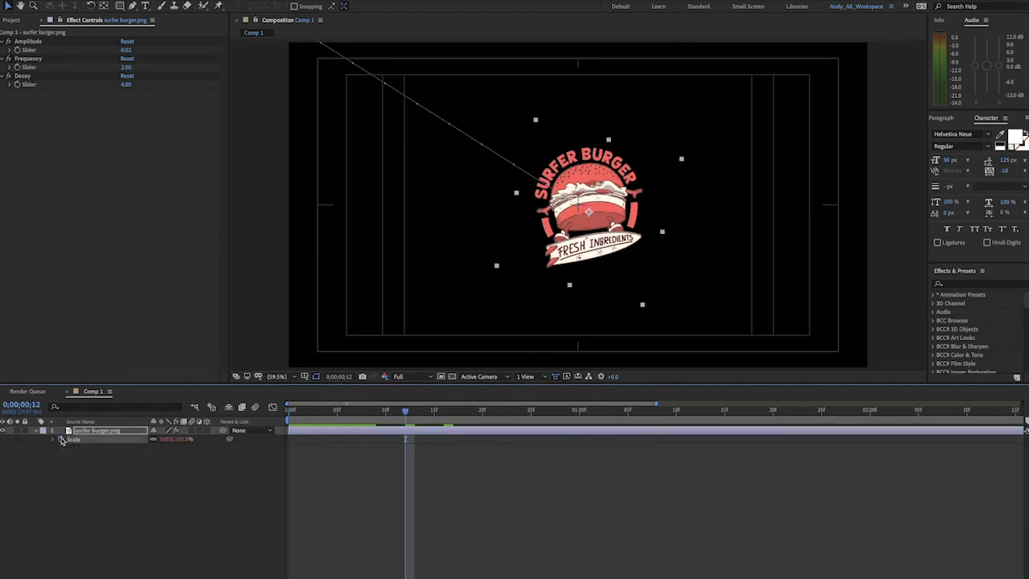
pyautogui.keyDown('alt'); pyautogui.click(62, 439); pyautogui.keyUp('alt')
pyautogui.press('super+v')
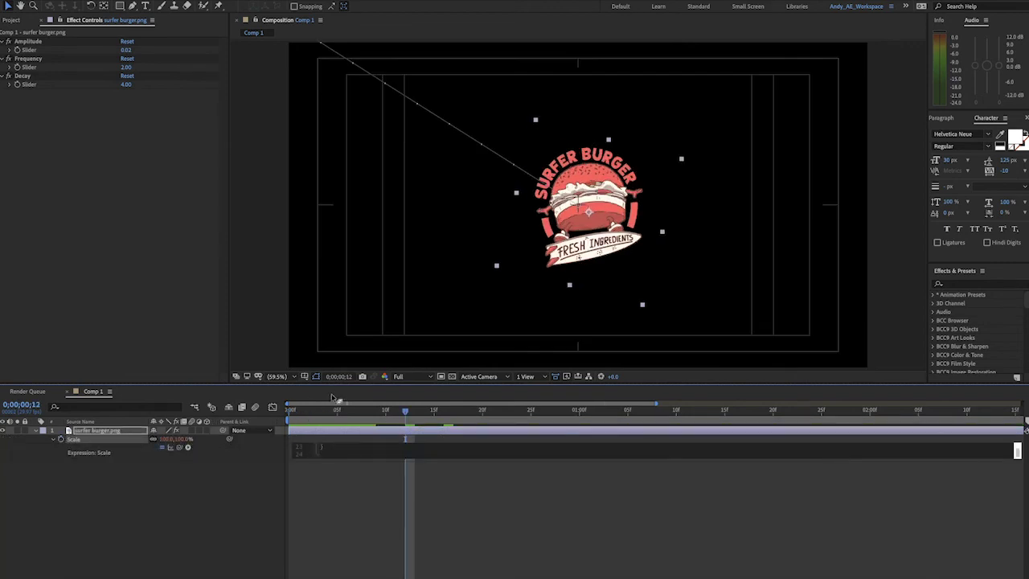
# Keyframe the logo's Scale at 50% on frame 0 and 120% on frame 5.
pyautogui.moveTo(314, 412); pyautogui.dragTo(275, 418)
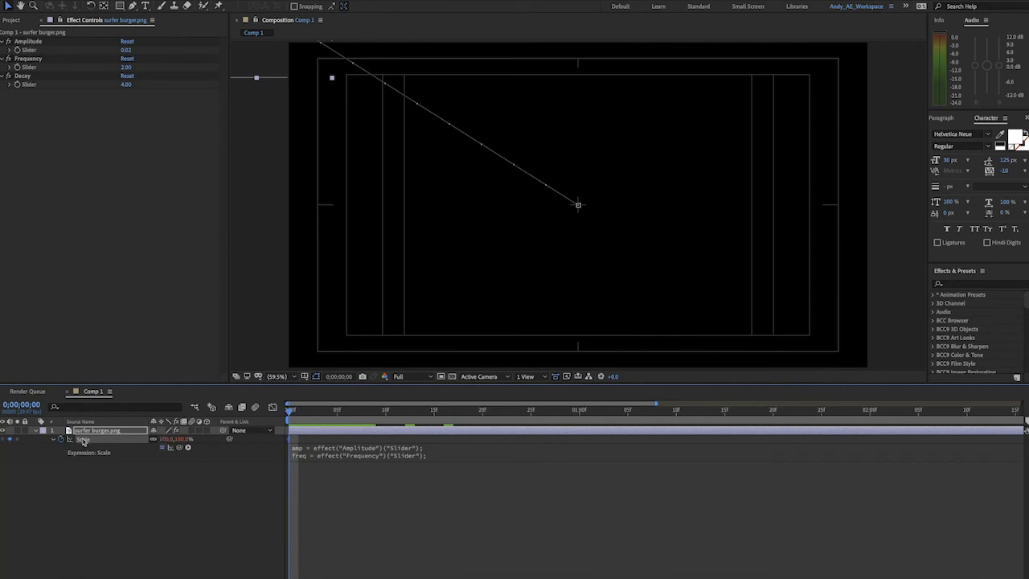
pyautogui.click(165, 439)
pyautogui.write('50')
pyautogui.press('Return')
pyautogui.moveTo(388, 412); pyautogui.dragTo(338, 412)
pyautogui.click(162, 439)
pyautogui.write('120')
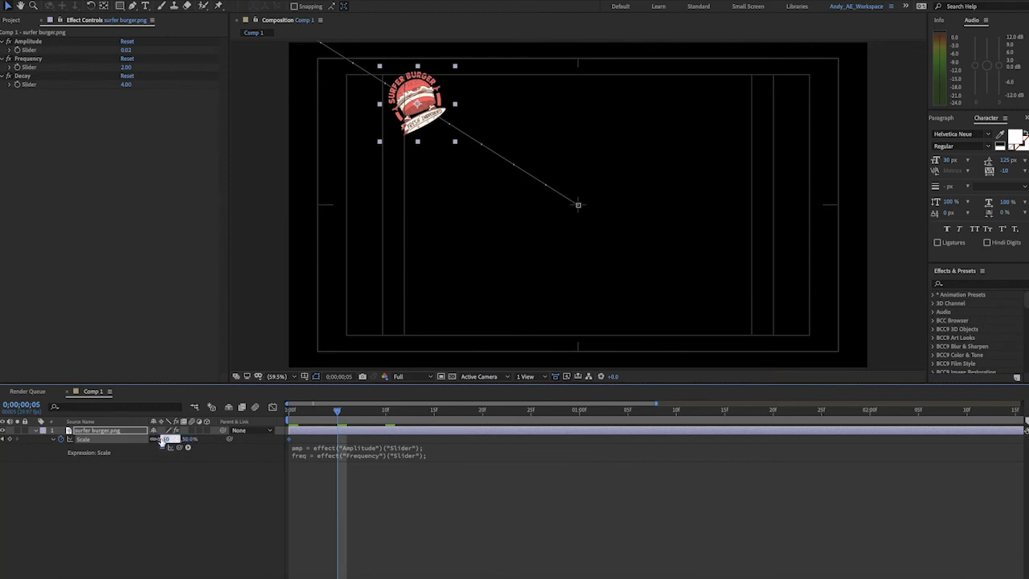
pyautogui.press('Return')
# Set the logo's Scale to 100% at frame 15.
pyautogui.moveTo(361, 411); pyautogui.dragTo(437, 423)
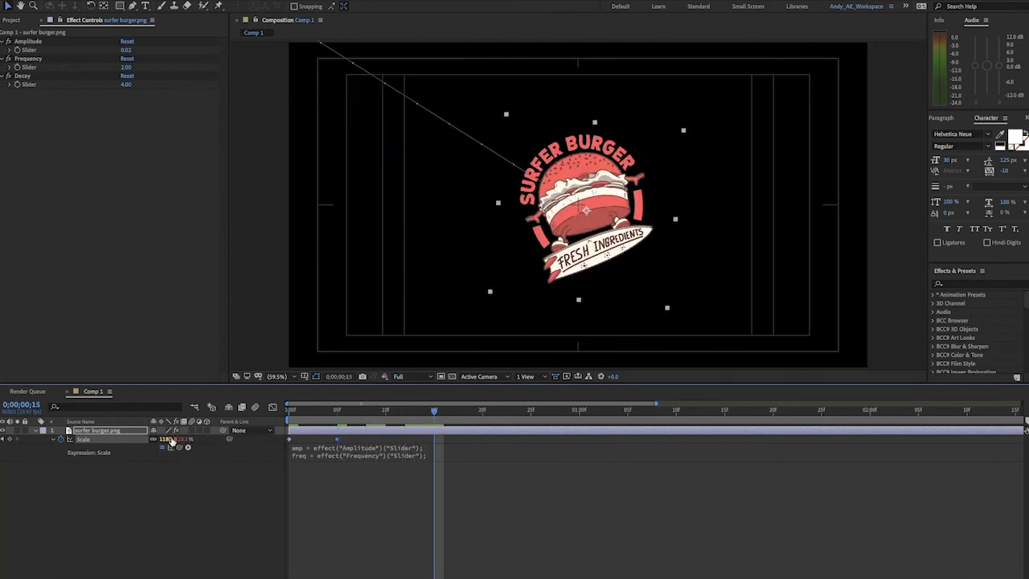
pyautogui.click(169, 441)
pyautogui.write('100')
pyautogui.press('Return')
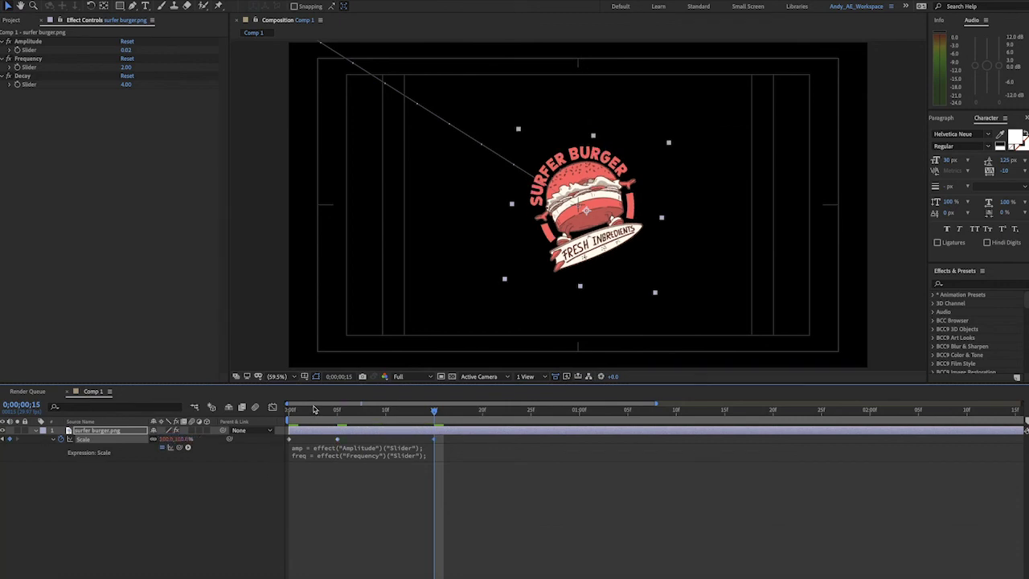
# Preview the logo's scale animation from the start of the composition.
pyautogui.press('Home')
pyautogui.press('space')
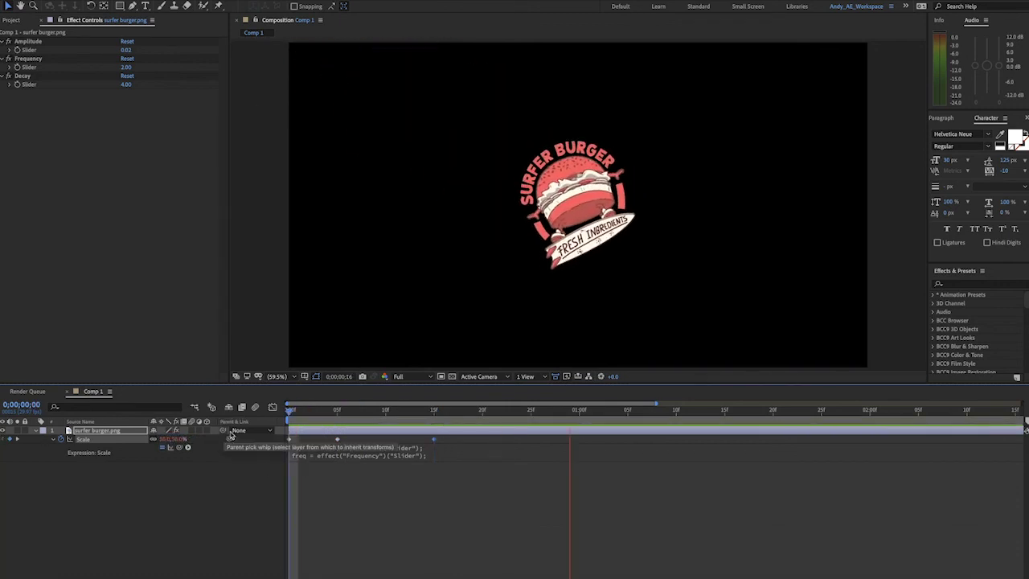
pyautogui.press('space')
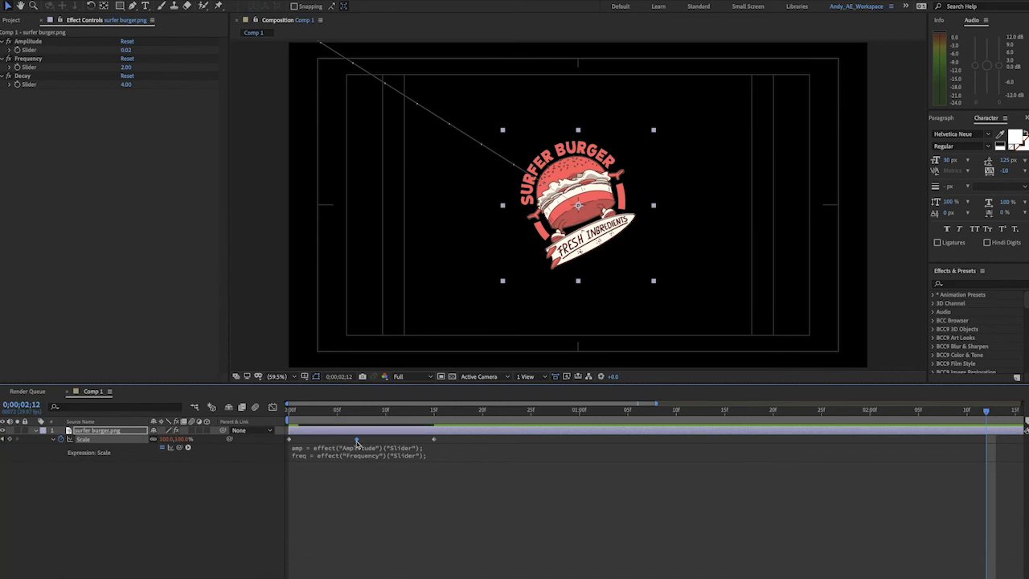
# Move the 120% Scale keyframe to frame 10 and the 100% one to frame 20, and preview the animation from the start.
pyautogui.press('space')
pyautogui.moveTo(390, 435); pyautogui.dragTo(202, 453)
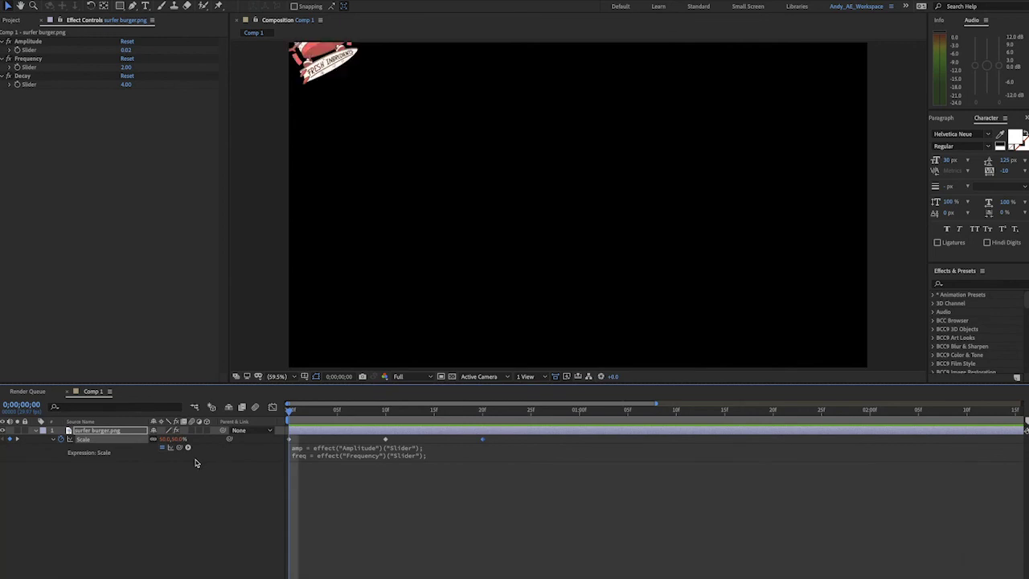
pyautogui.press('space')
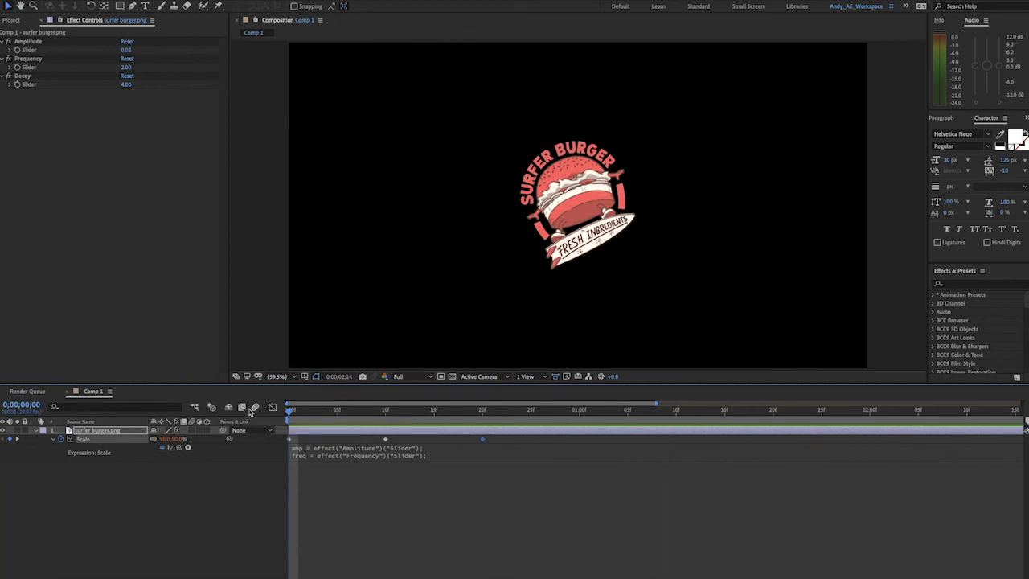
pyautogui.press('space')
pyautogui.moveTo(294, 411); pyautogui.dragTo(248, 413)
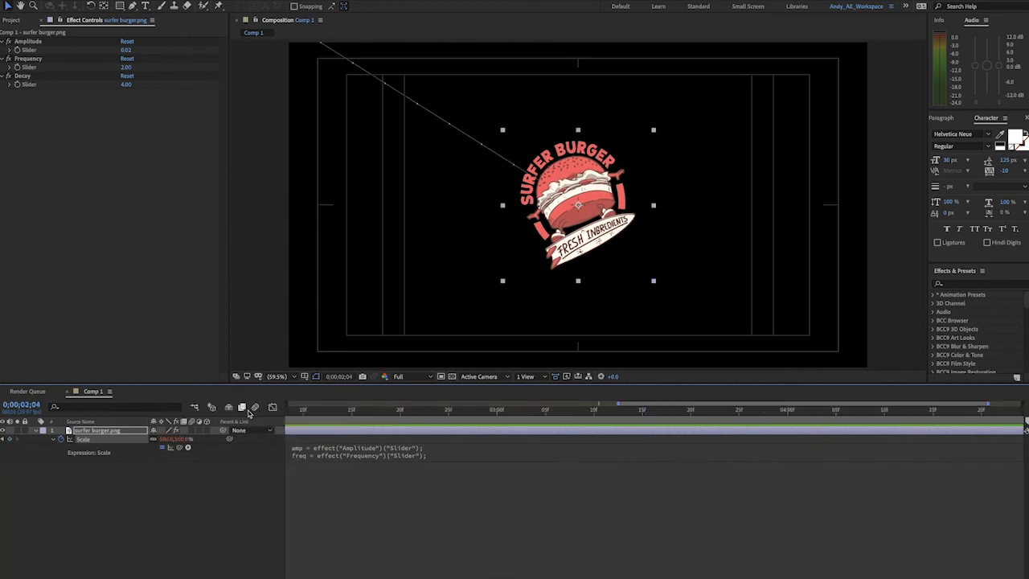
pyautogui.press('space')
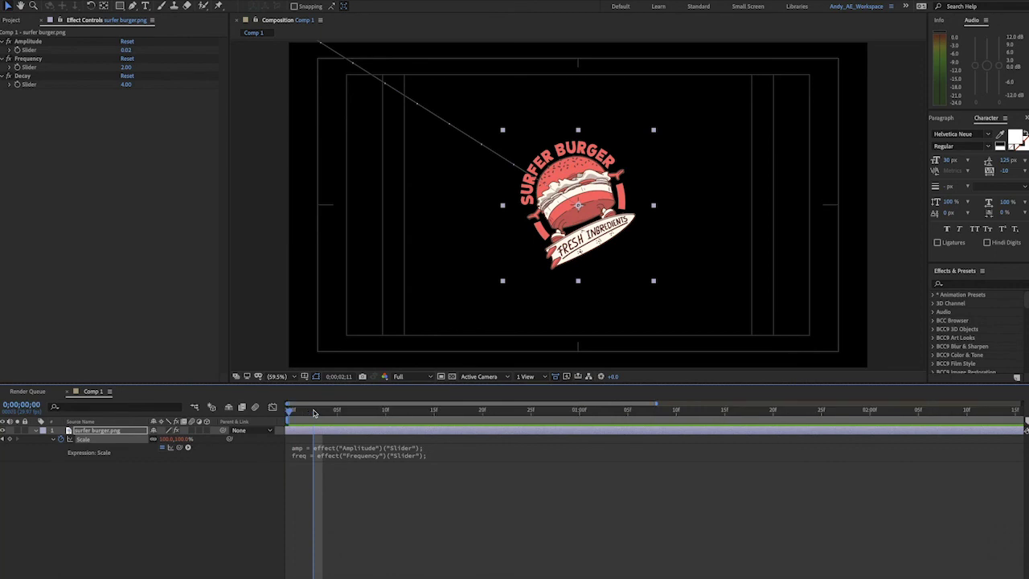